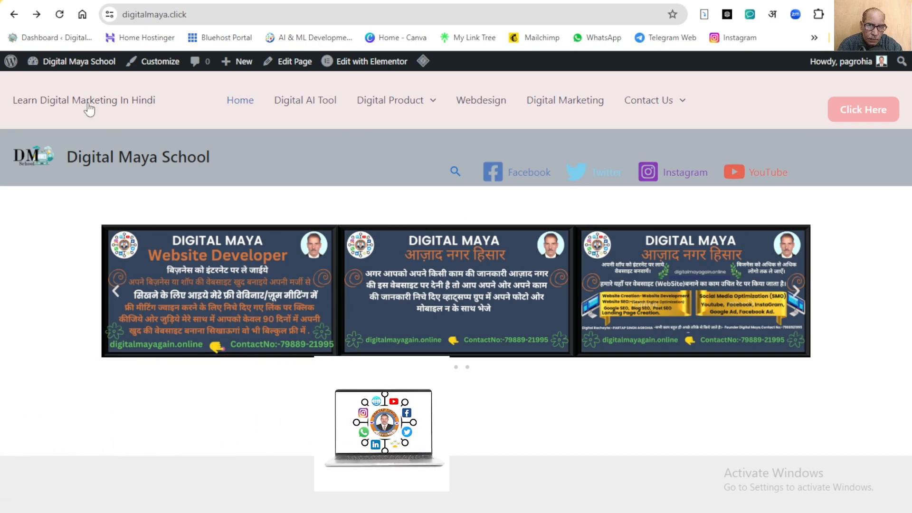
mouse_move(358, 103)
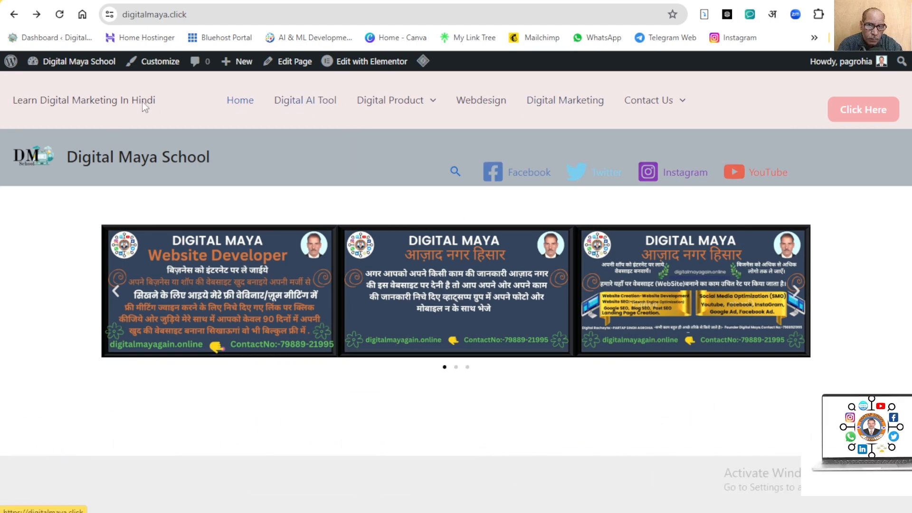
mouse_move(685, 115)
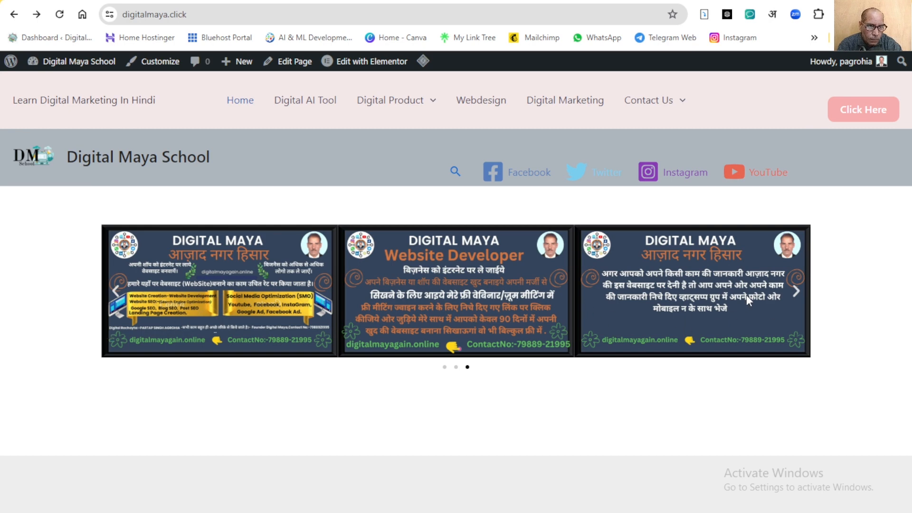
left_click(797, 294)
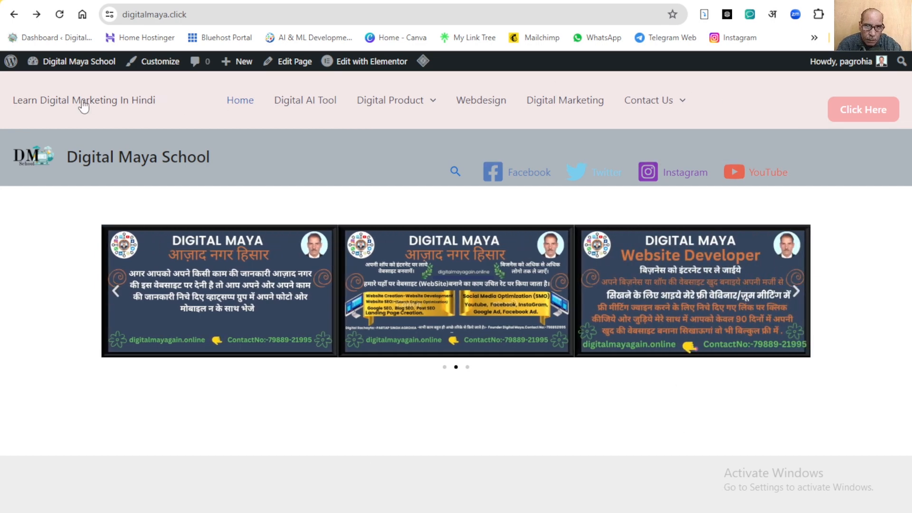
mouse_move(666, 101)
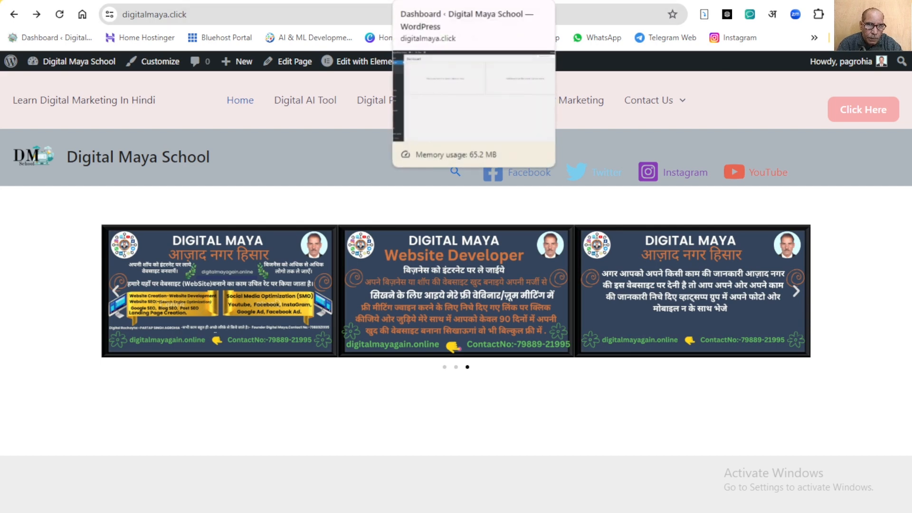
Switch to the site's WordPress dashboard and open the Menus page under Appearance
left_click(437, 1)
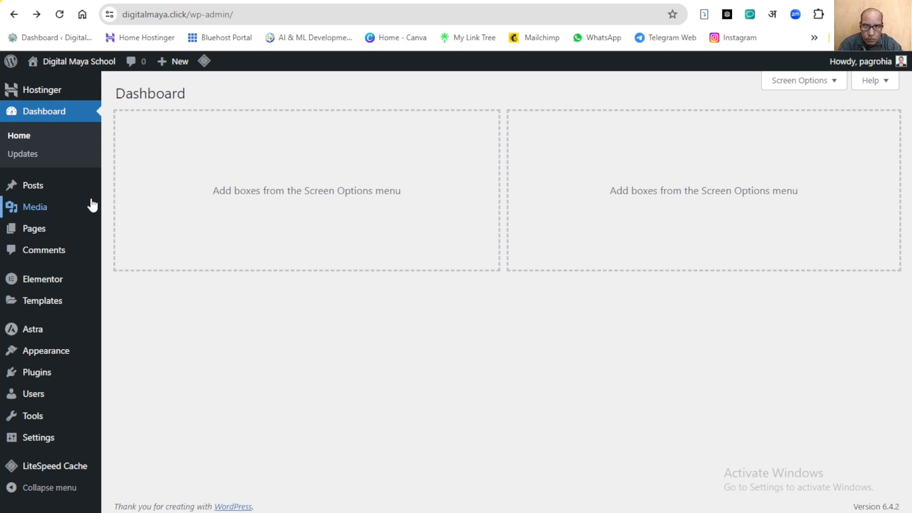
mouse_move(83, 352)
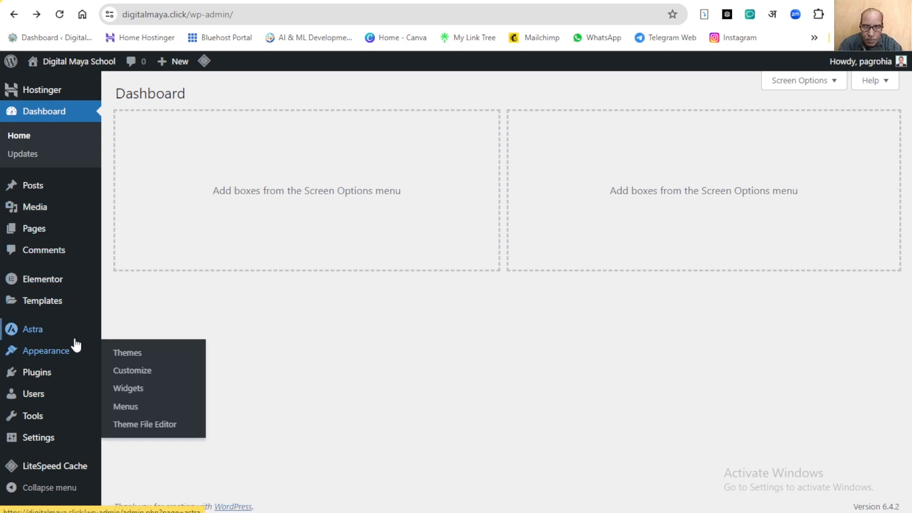
mouse_move(58, 244)
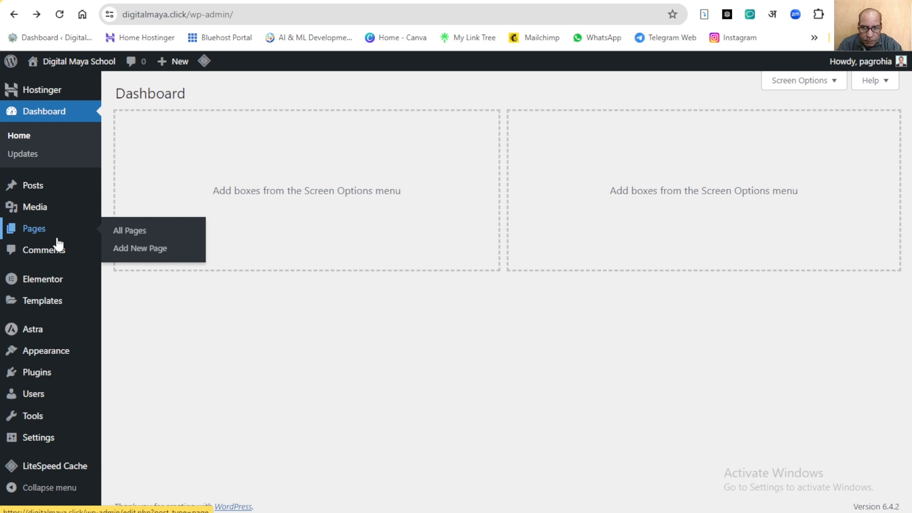
left_click(46, 114)
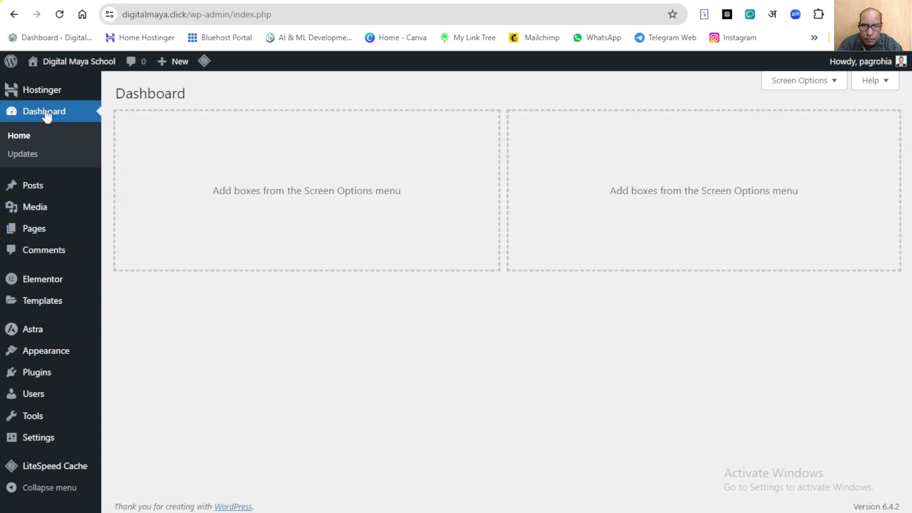
mouse_move(49, 316)
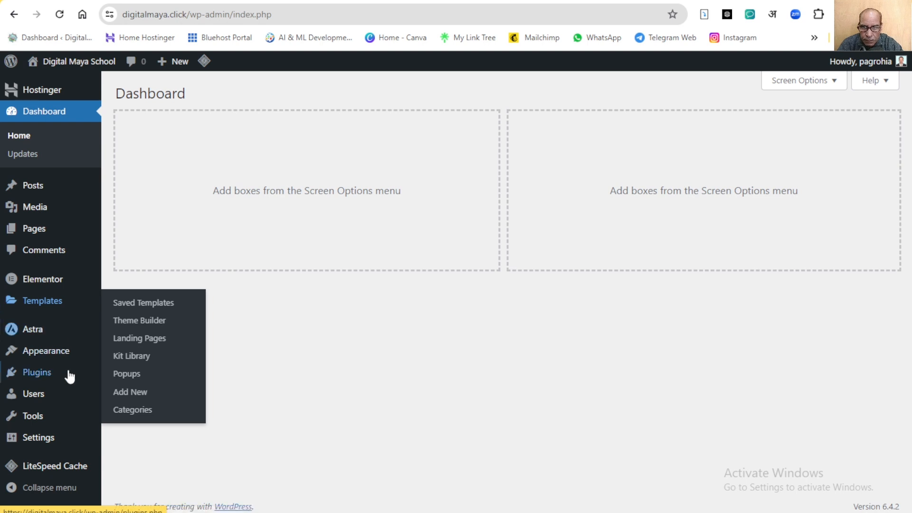
mouse_move(52, 355)
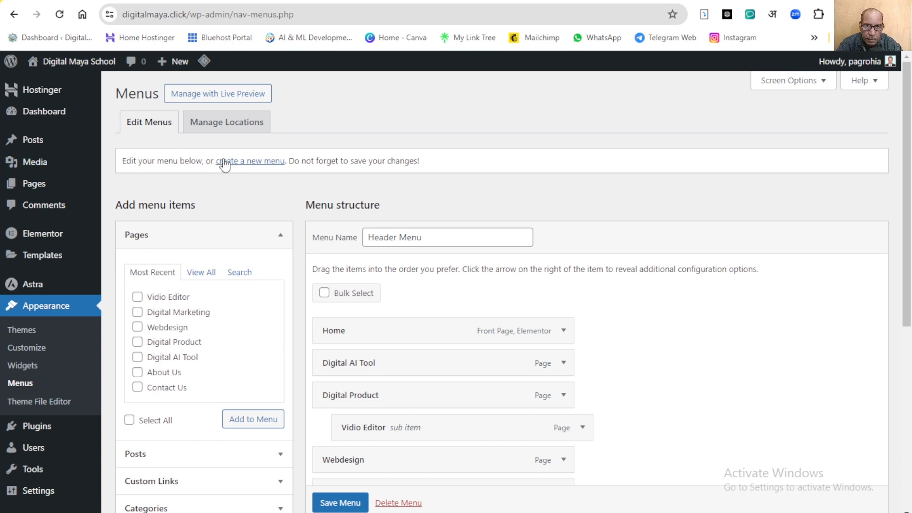
Create a new navigation menu named "Footer Main Menu"
left_click(263, 161)
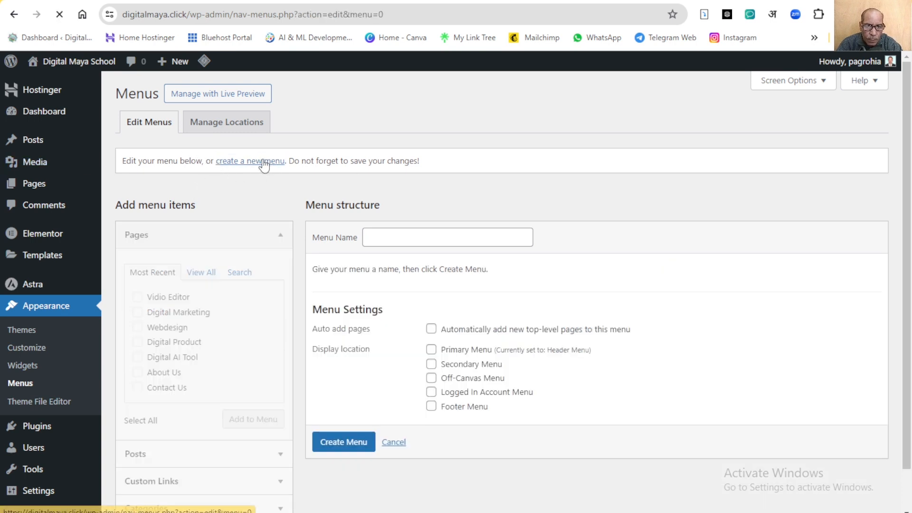
left_click(414, 238)
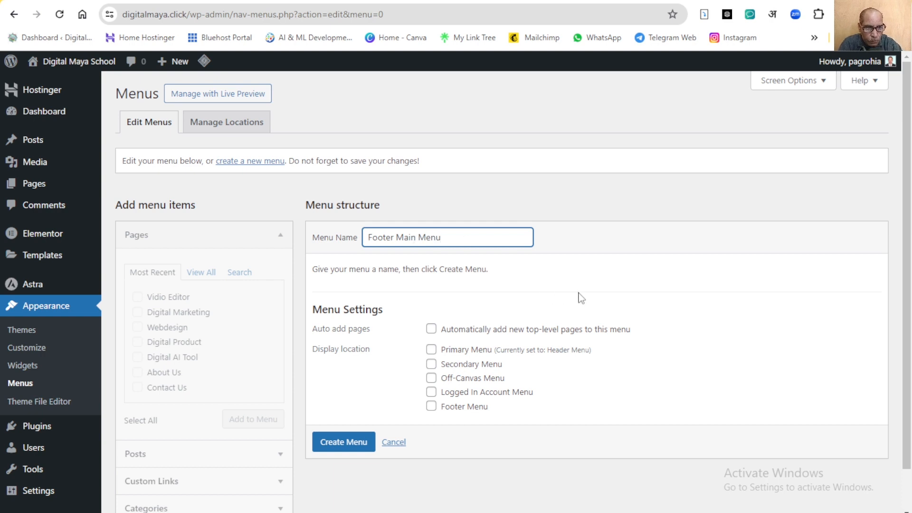
left_click(356, 448)
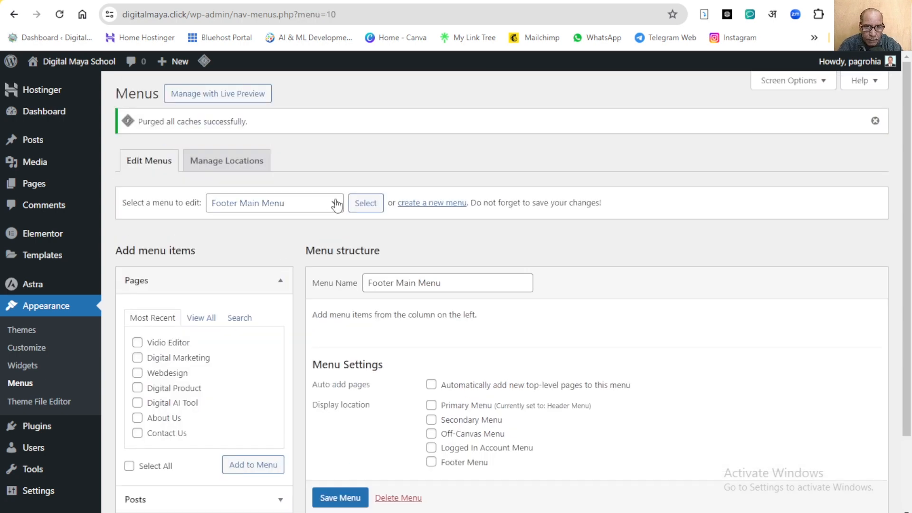
Select Footer Main Menu as the menu to edit and load its structure
left_click(335, 203)
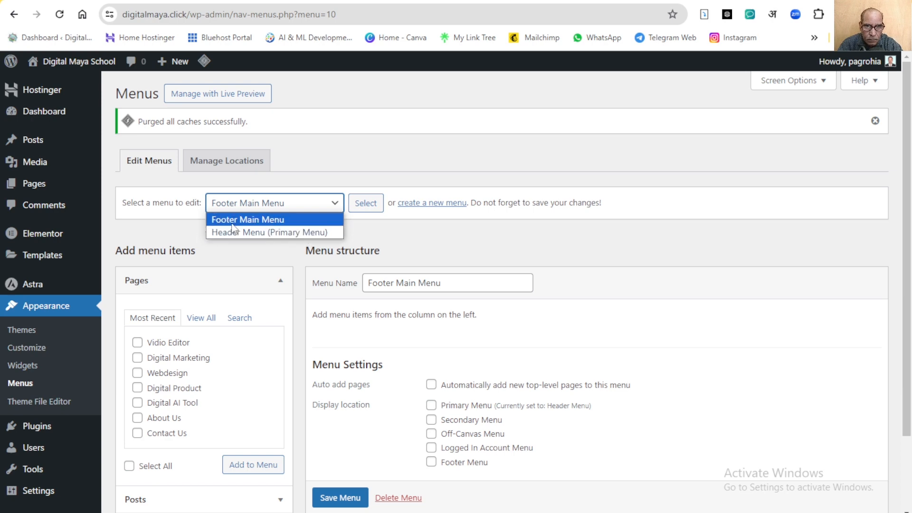
left_click(249, 221)
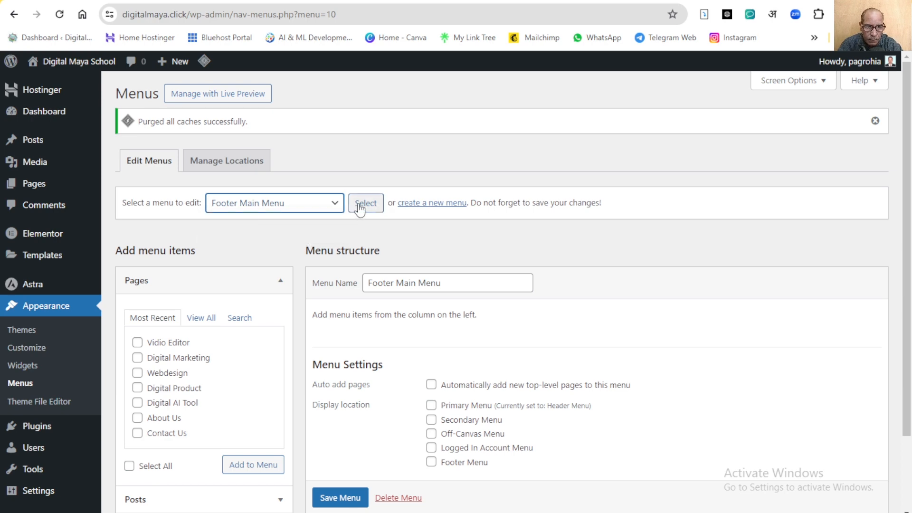
left_click(363, 206)
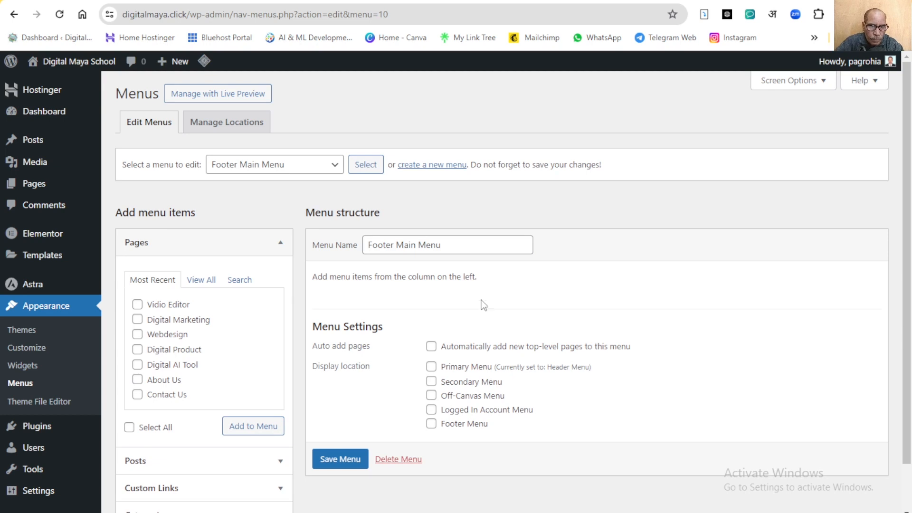
left_click(463, 241)
left_click_drag(464, 241, 337, 242)
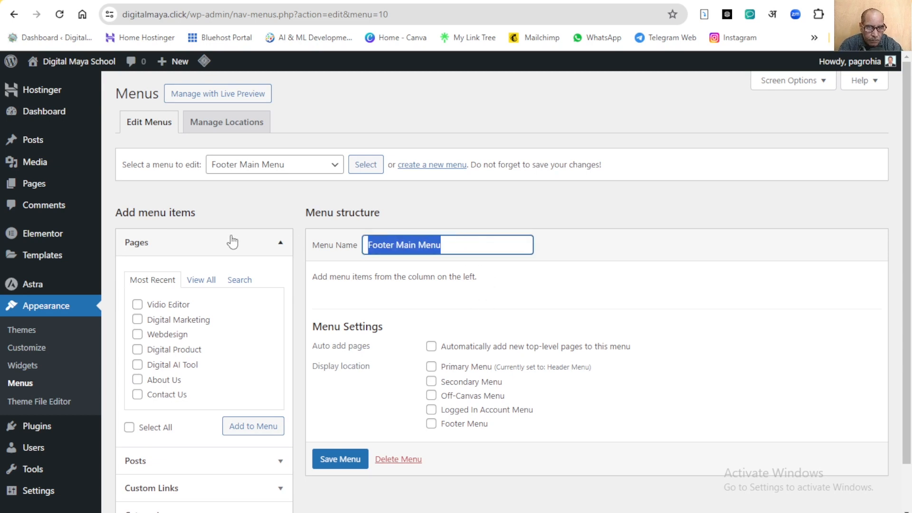
left_click(566, 243)
left_click_drag(469, 246, 220, 253)
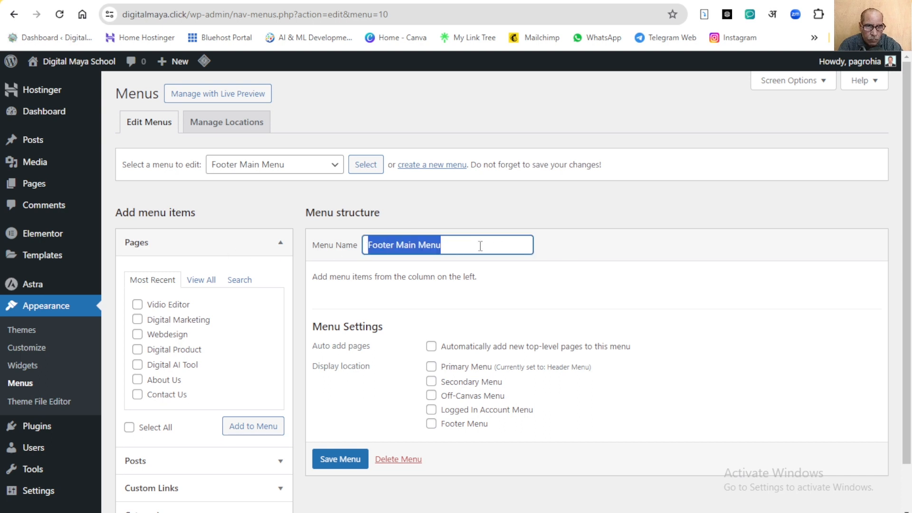
left_click(625, 246)
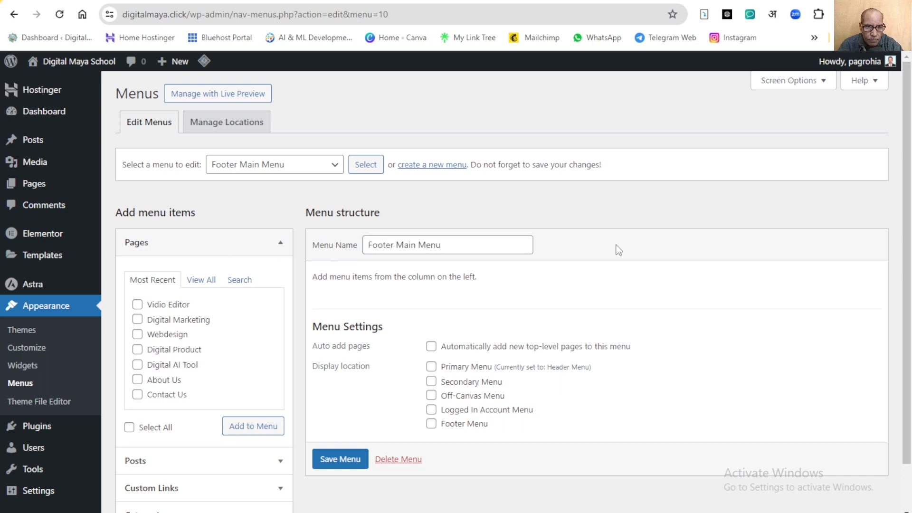
Add the Home, About Us, Contact Us, Digital AI Tool, Digital Marketing, Digital Product, Vidio Editor and Webdesign pages to the Footer Main Menu
scroll(611, 299, "down", 2)
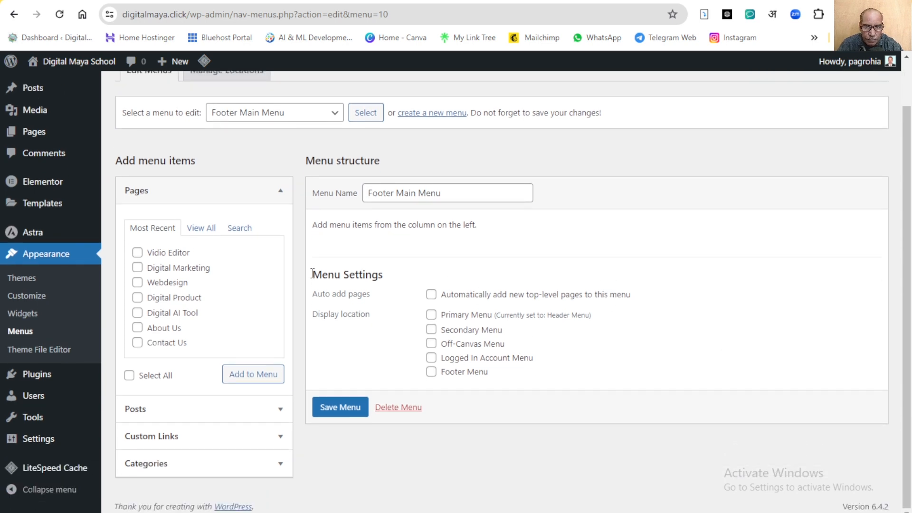
left_click(201, 229)
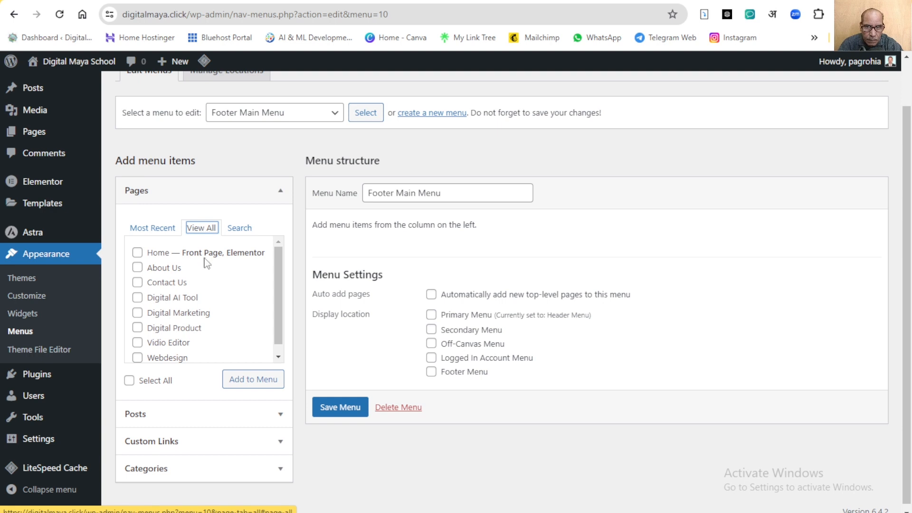
scroll(220, 329, "down", 1)
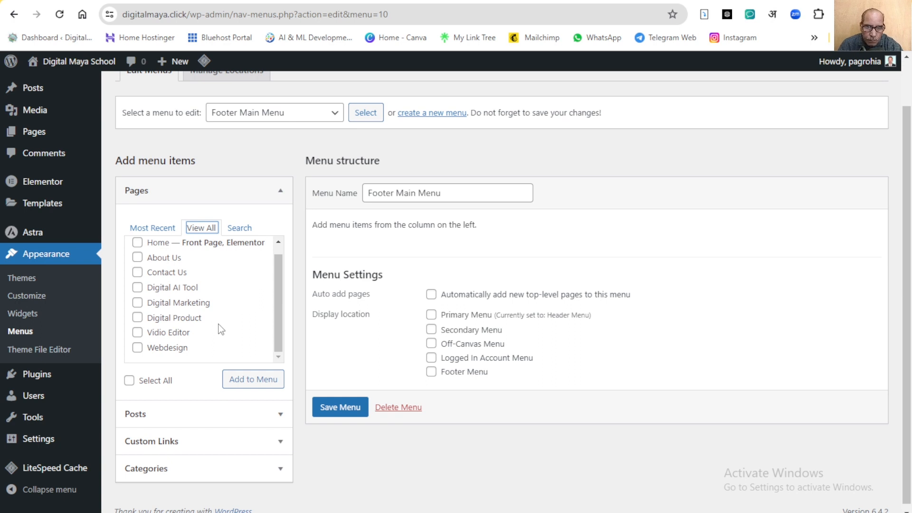
scroll(231, 318, "up", 1)
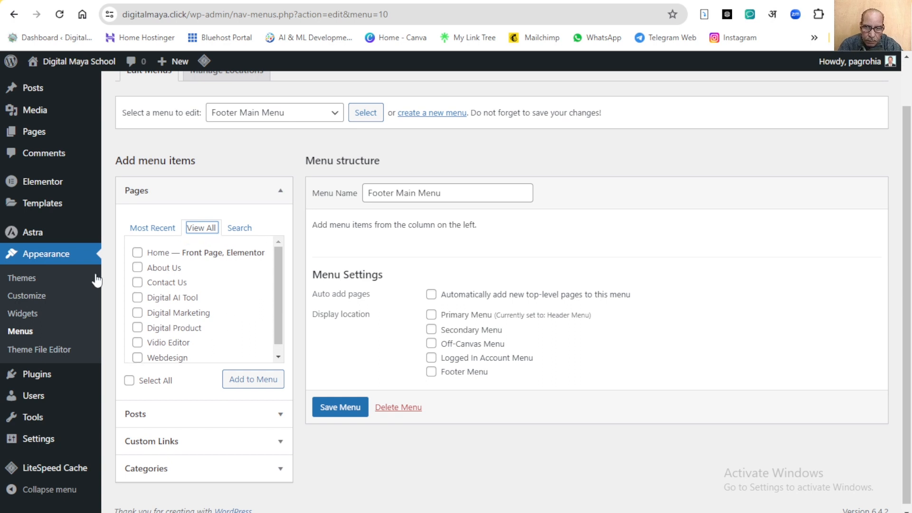
left_click(137, 253)
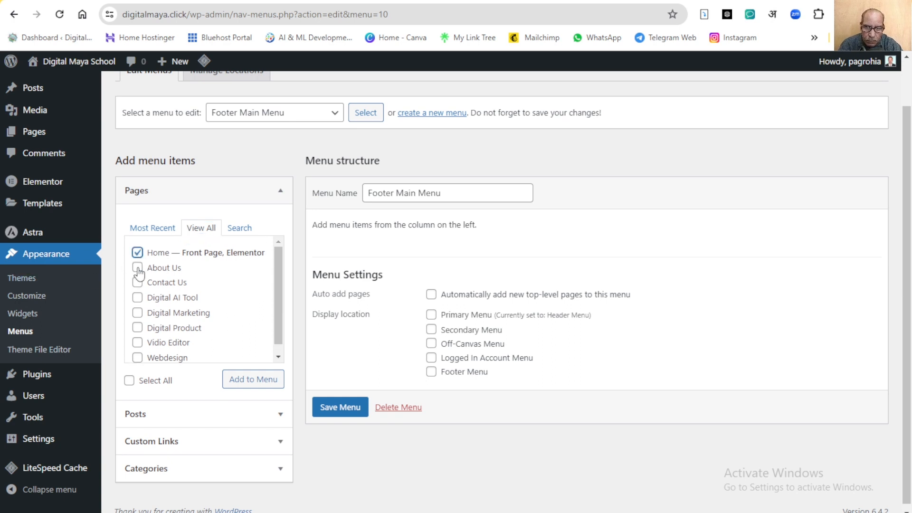
left_click(137, 267)
left_click(137, 283)
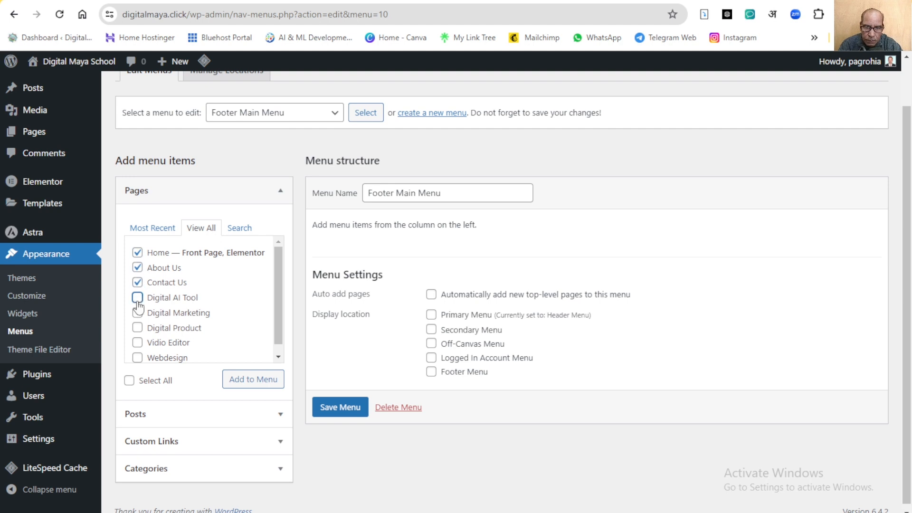
left_click(137, 298)
left_click(137, 313)
left_click(138, 327)
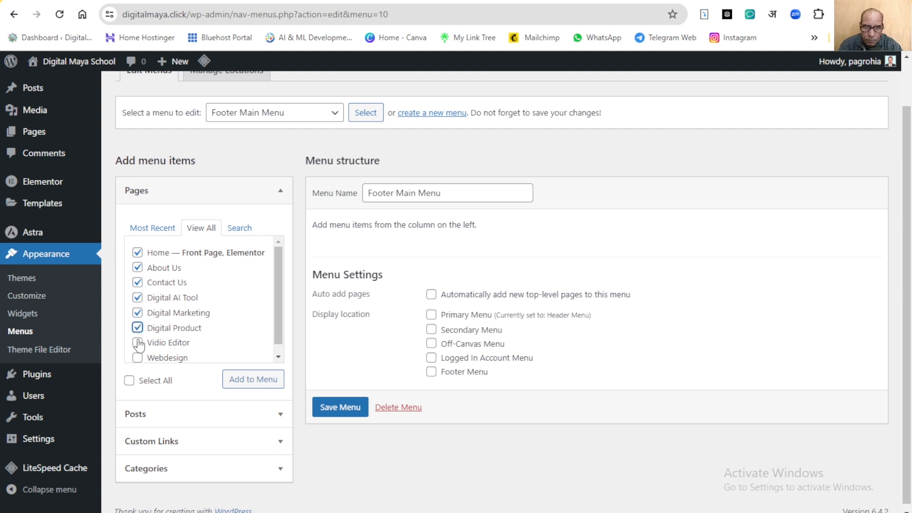
left_click(137, 343)
left_click(138, 358)
scroll(241, 315, "down", 1)
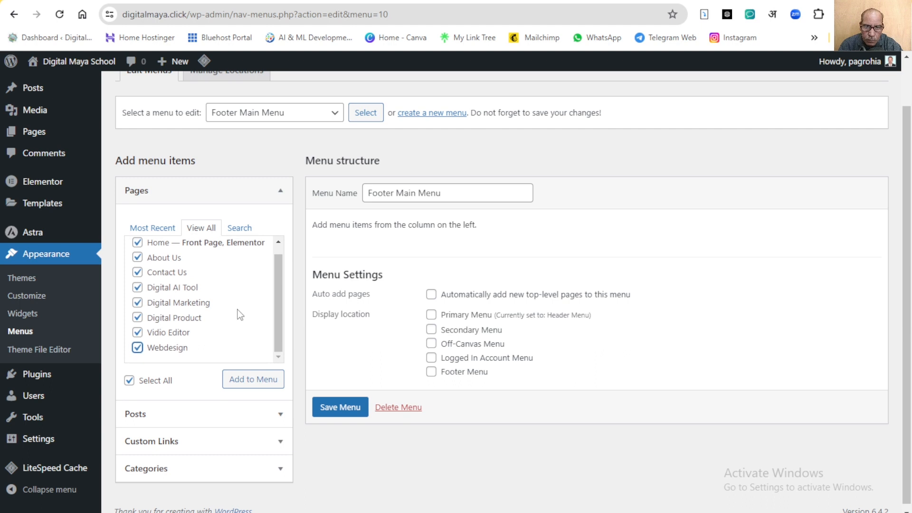
left_click(268, 384)
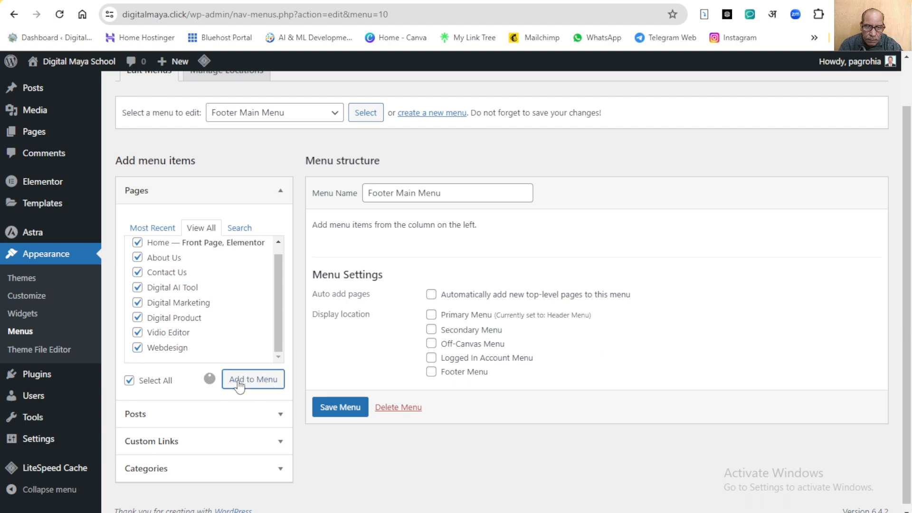
Assign the Footer Main Menu to the Footer Menu display location and save the menu
scroll(749, 381, "down", 4)
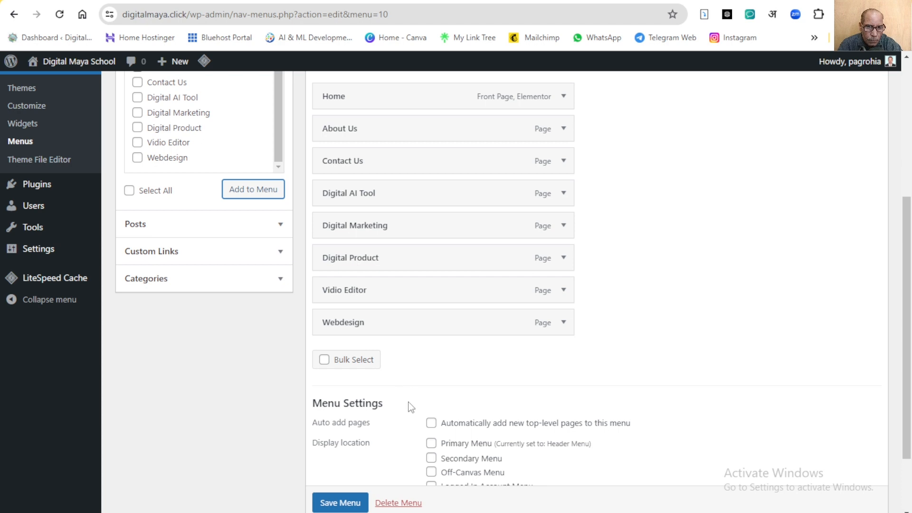
scroll(546, 454, "down", 2)
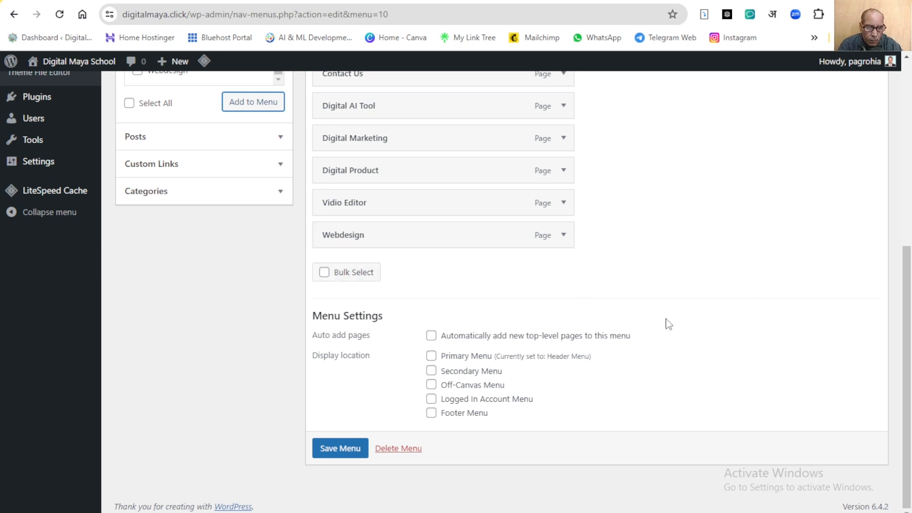
left_click(431, 414)
left_click(340, 449)
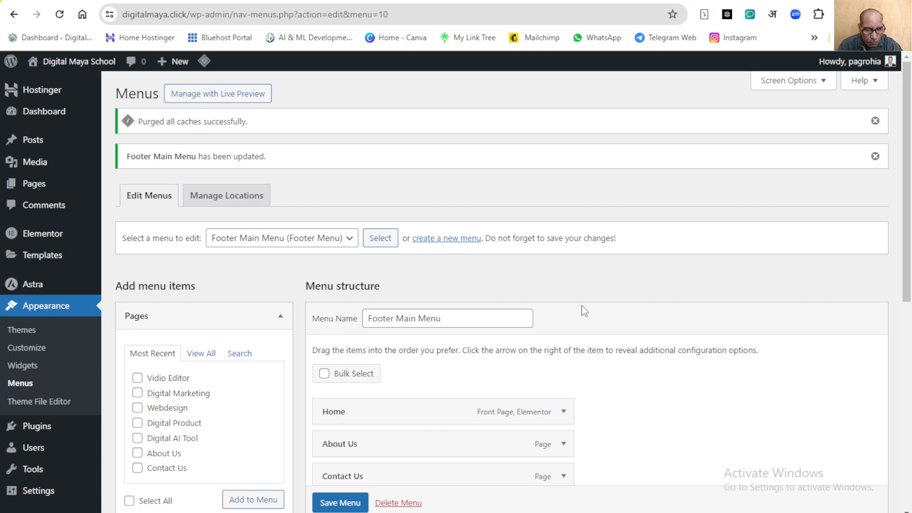
Open the Footer Builder in the site's theme customizer and remove the Footer Menu element from the footer's upper row
left_click(34, 350)
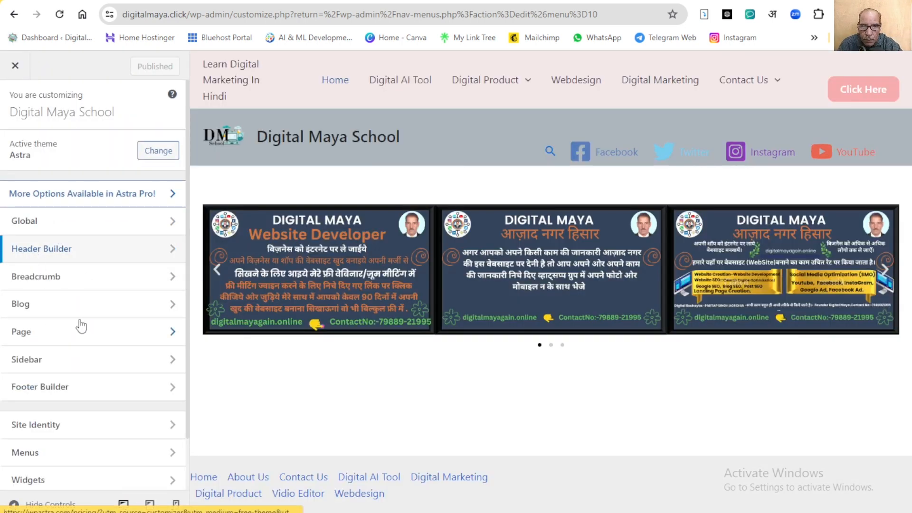
scroll(79, 323, "down", 2)
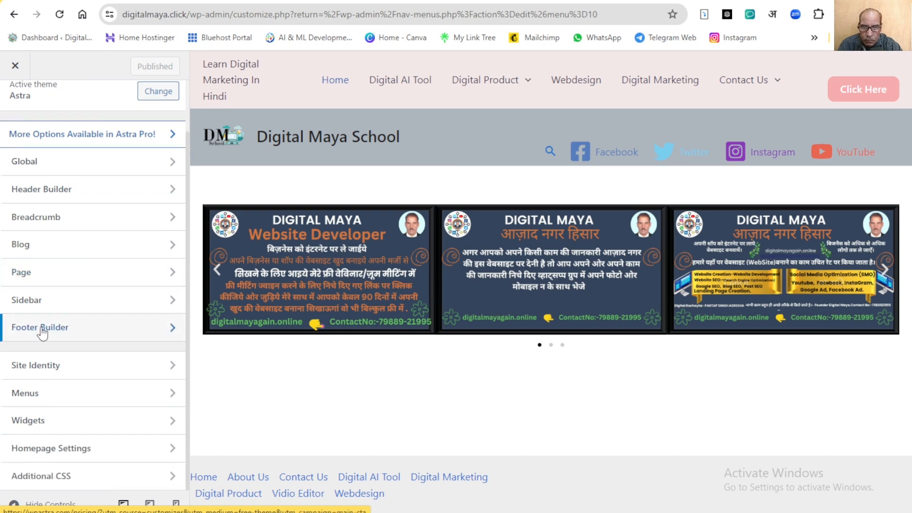
left_click(46, 330)
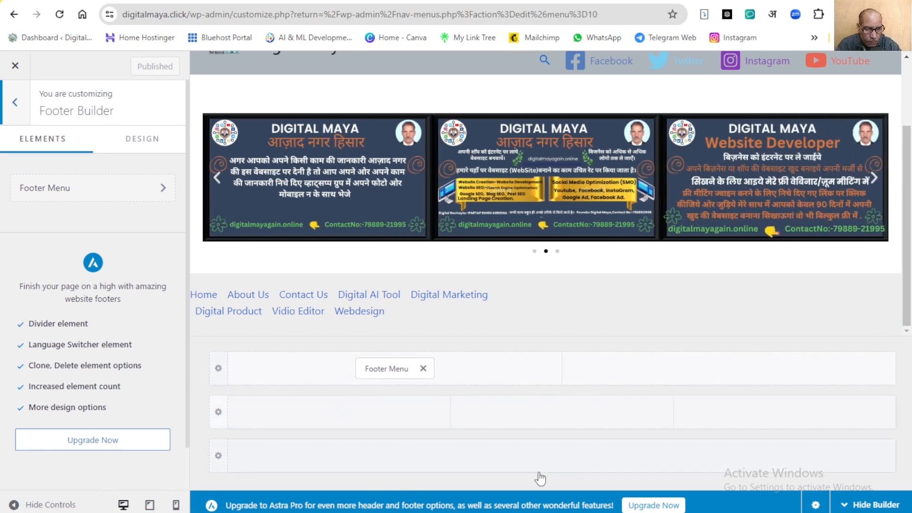
left_click(423, 369)
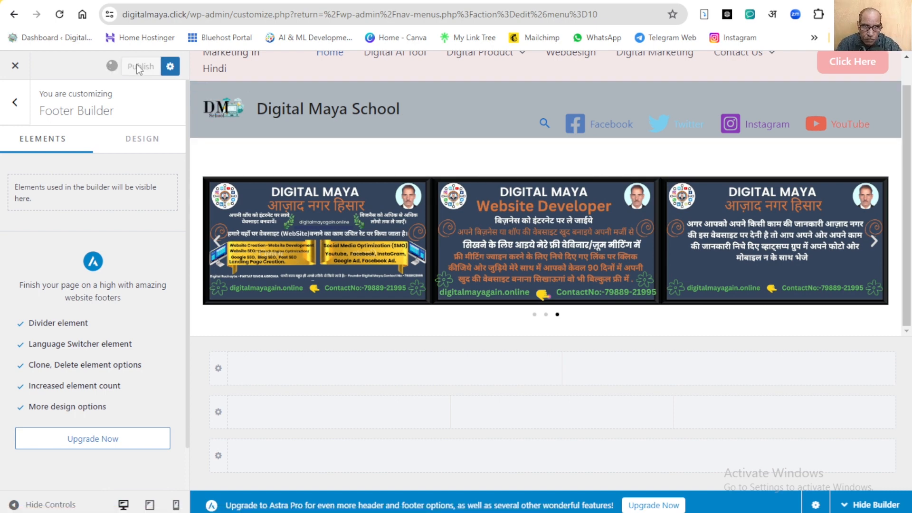
Reload the live home page to check its footer area, then return to the Footer Builder
left_click(601, 1)
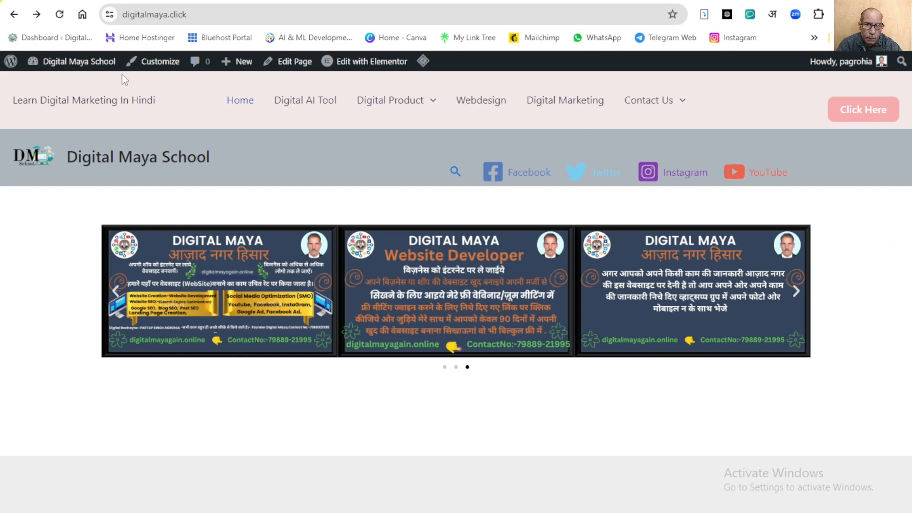
left_click(59, 14)
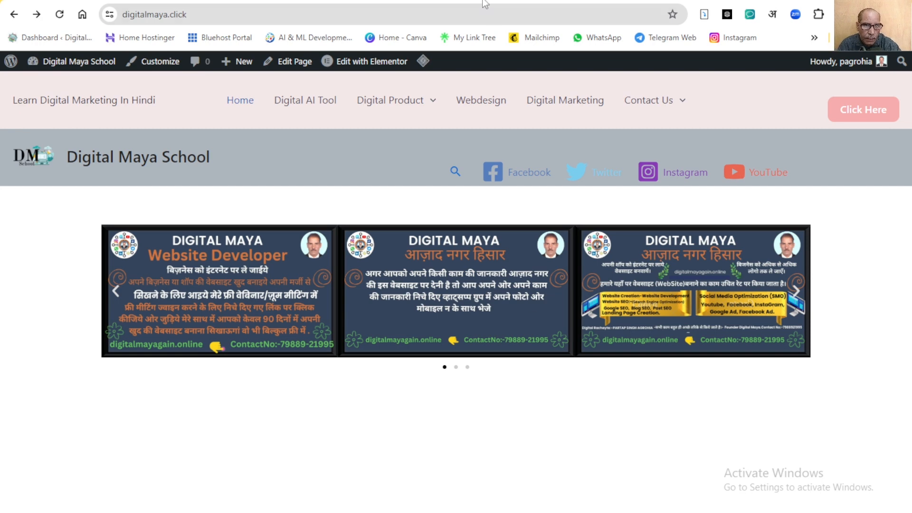
key("ctrl+shift+Tab")
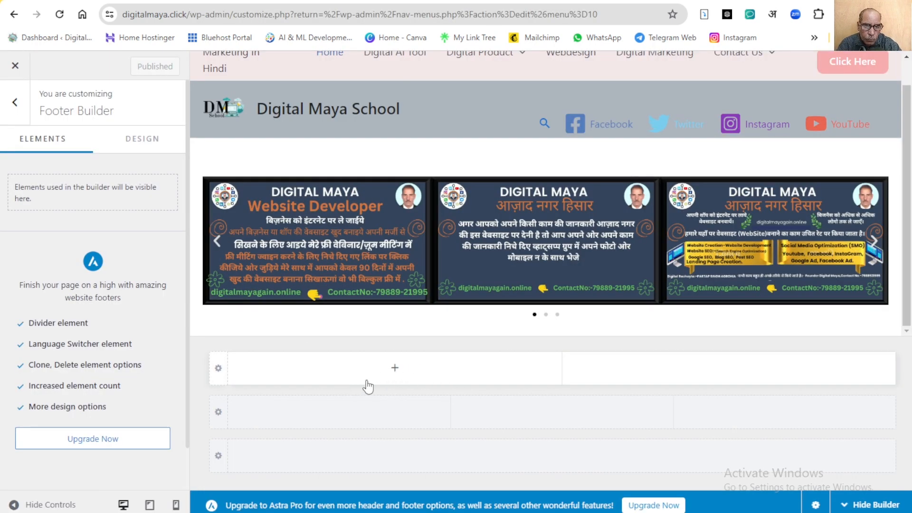
Add the Footer Menu element to the first column of the footer's upper row, publish it and reload the live home page
left_click(395, 369)
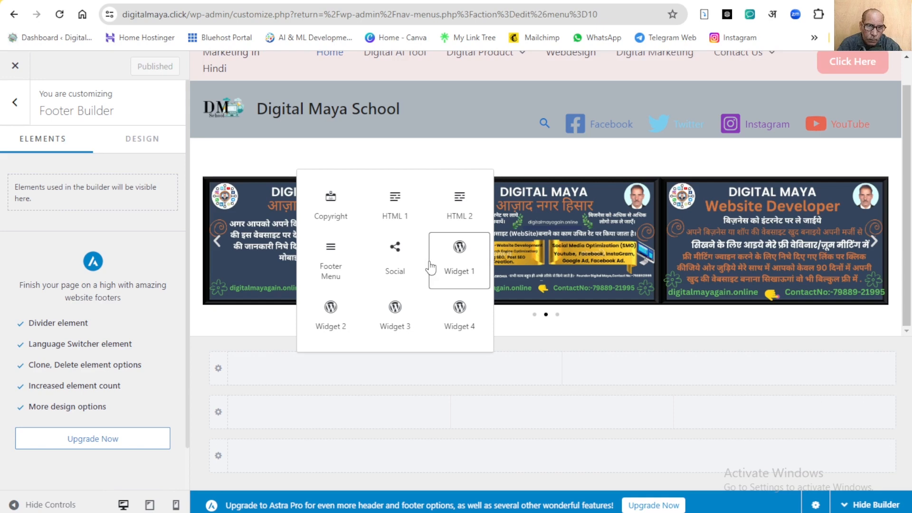
left_click(333, 263)
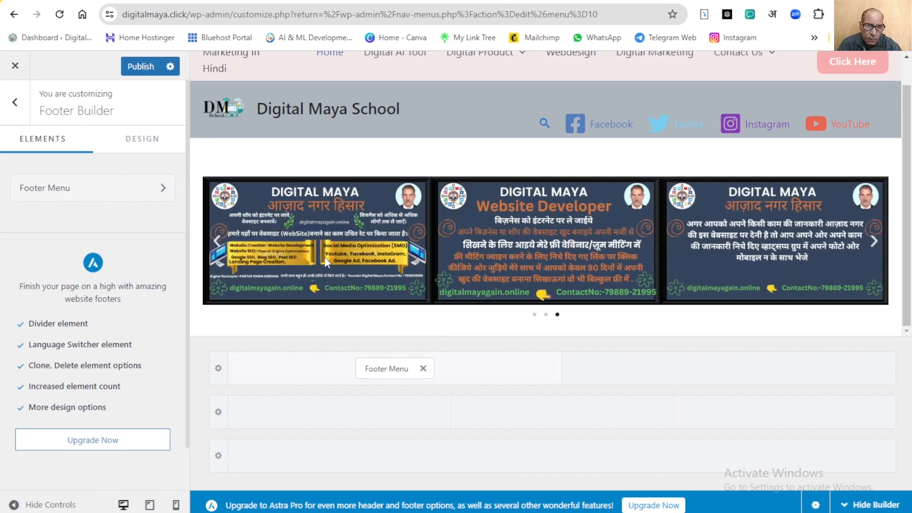
left_click(151, 72)
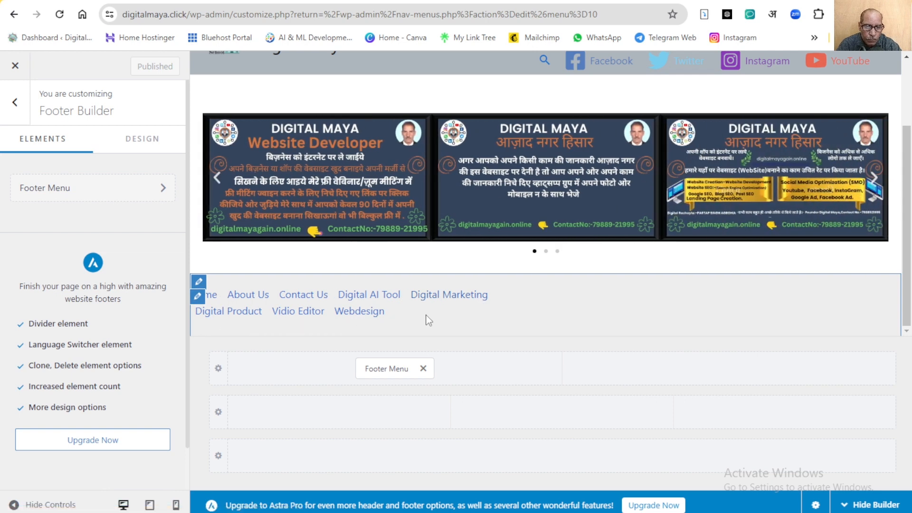
left_click(556, 1)
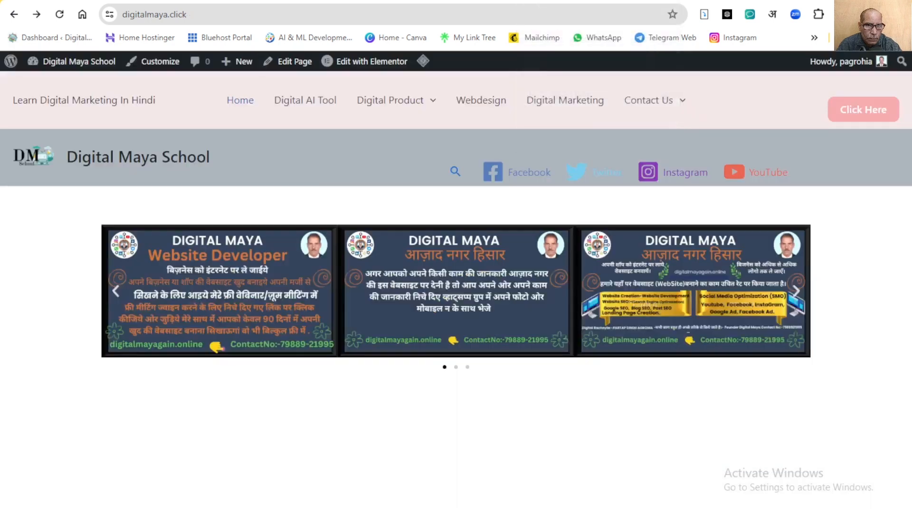
left_click(59, 15)
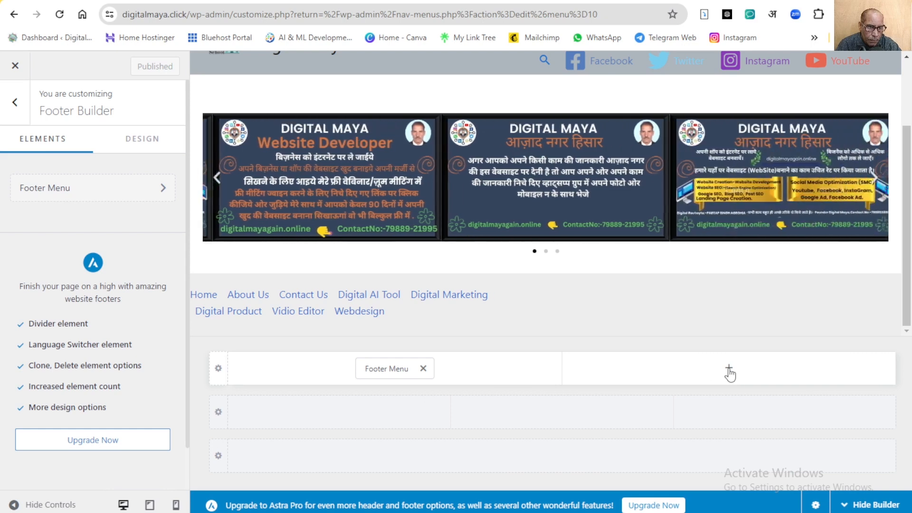
Add Widget 1 to the second column of the footer's upper row and enter "Contact Us" as its heading
left_click(729, 370)
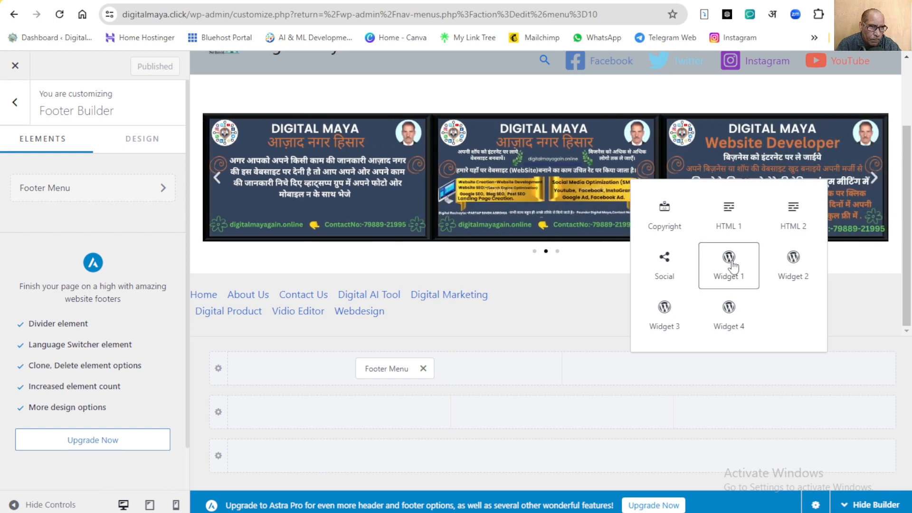
left_click(730, 263)
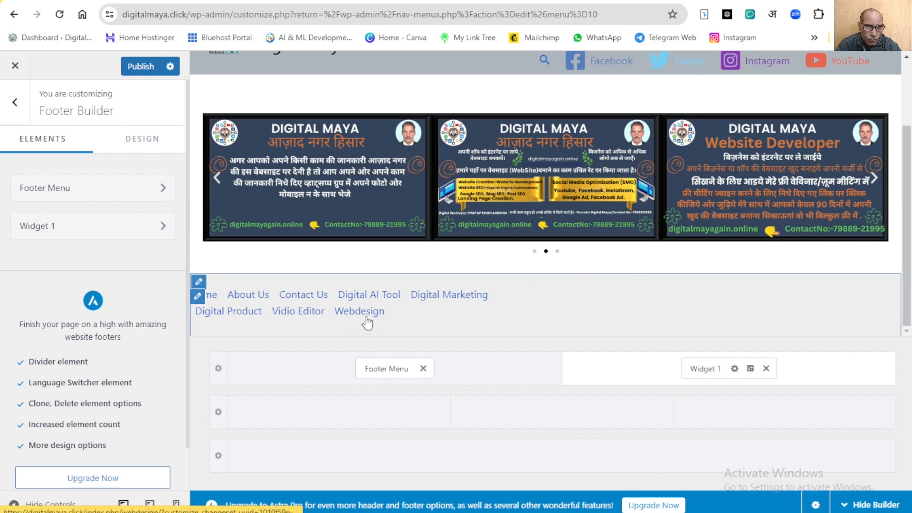
left_click(710, 370)
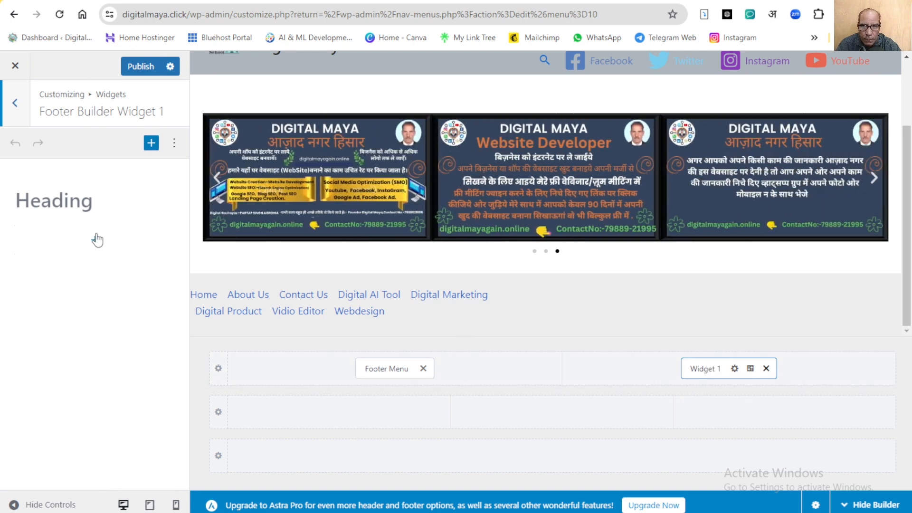
left_click(82, 198)
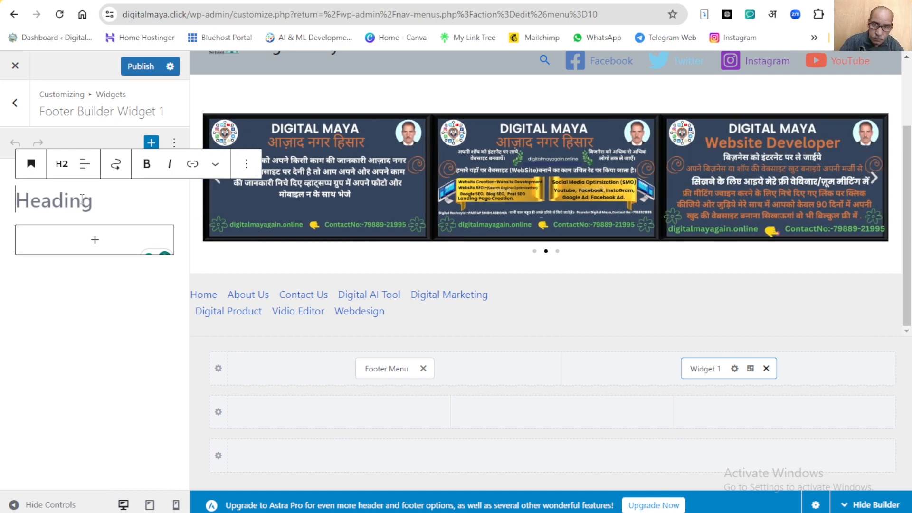
type("C")
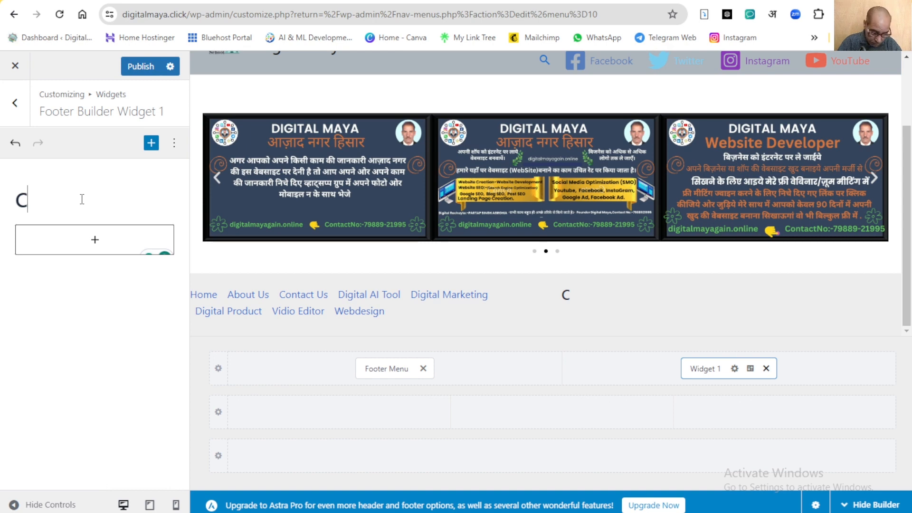
type("on")
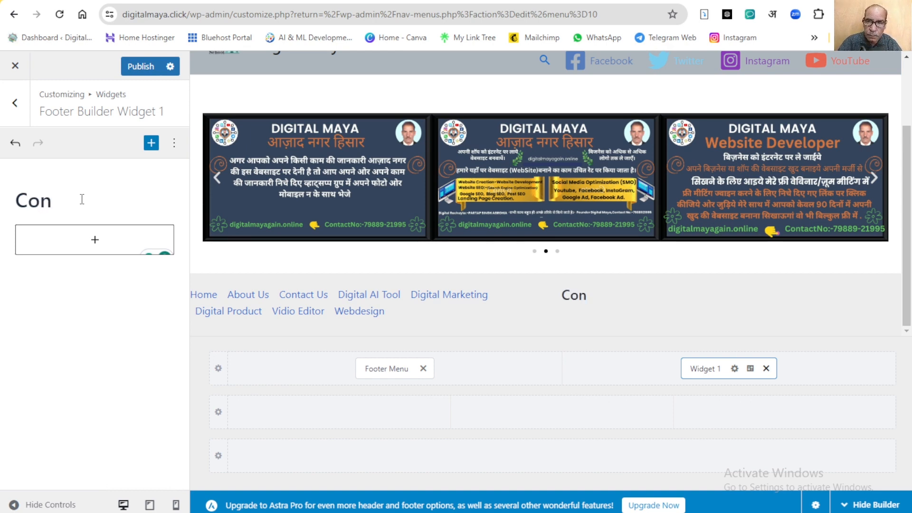
type("tact")
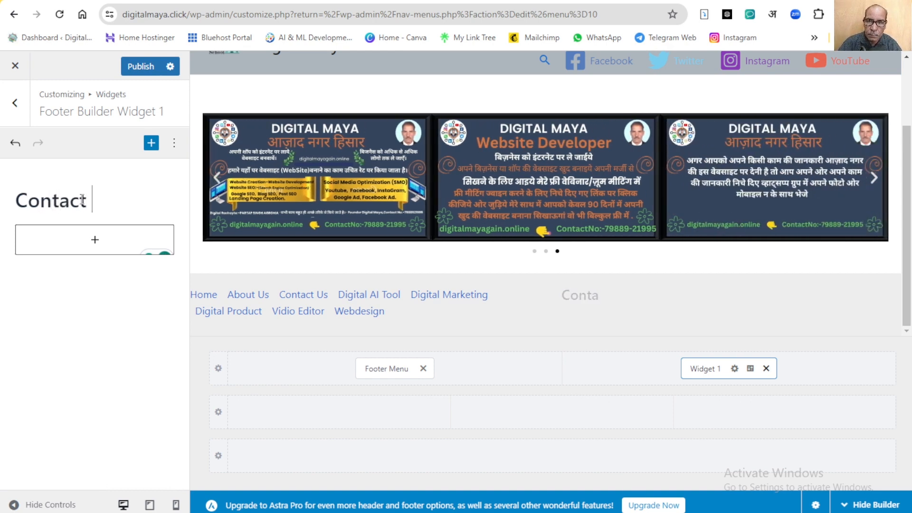
type(" Us")
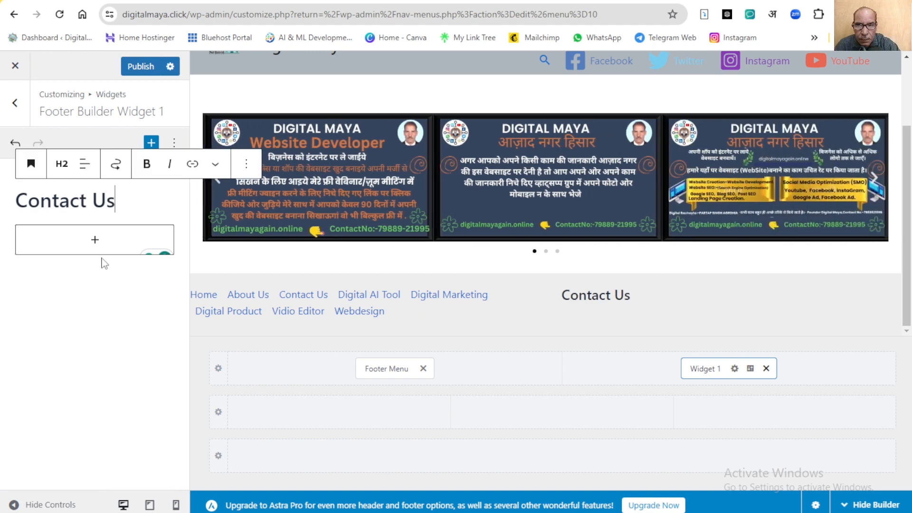
Add a paragraph block below the Contact Us heading and paste in the phone, e-mail and address lines copied from the Social Midia Link Address Google Docs document
left_click(95, 240)
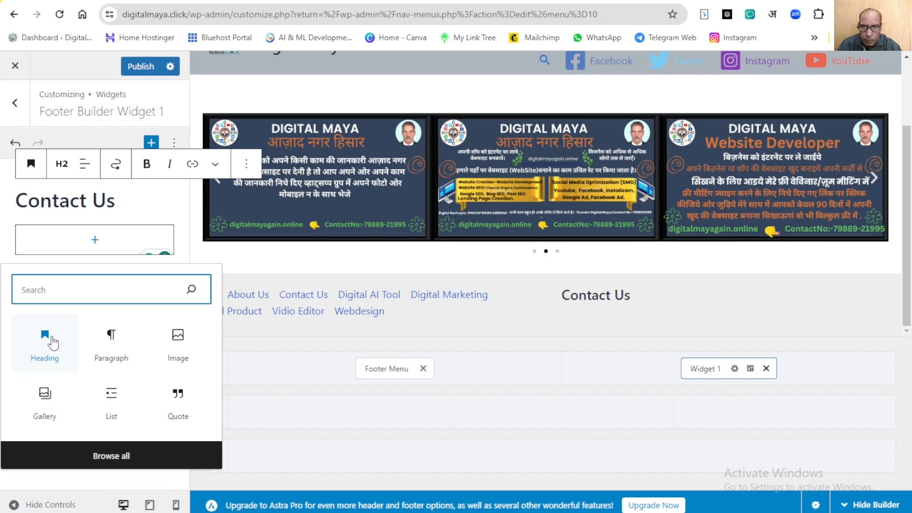
left_click(109, 349)
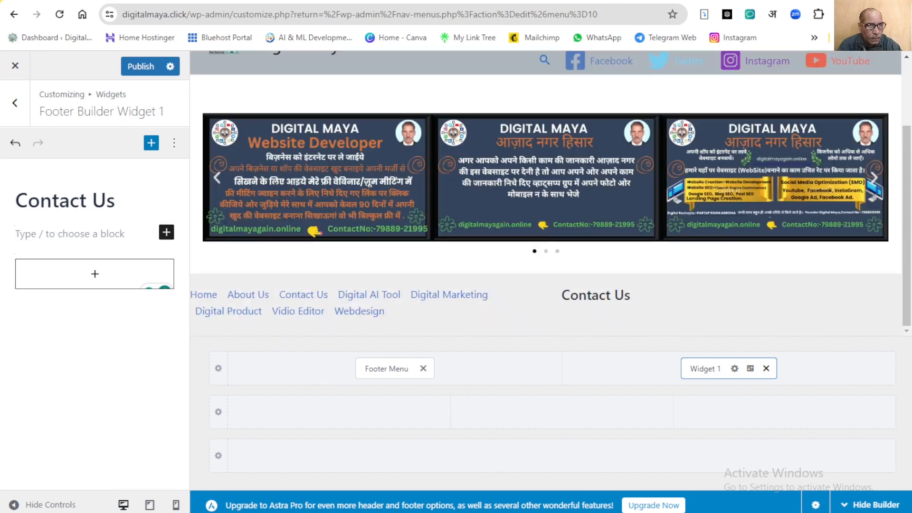
left_click(658, 1)
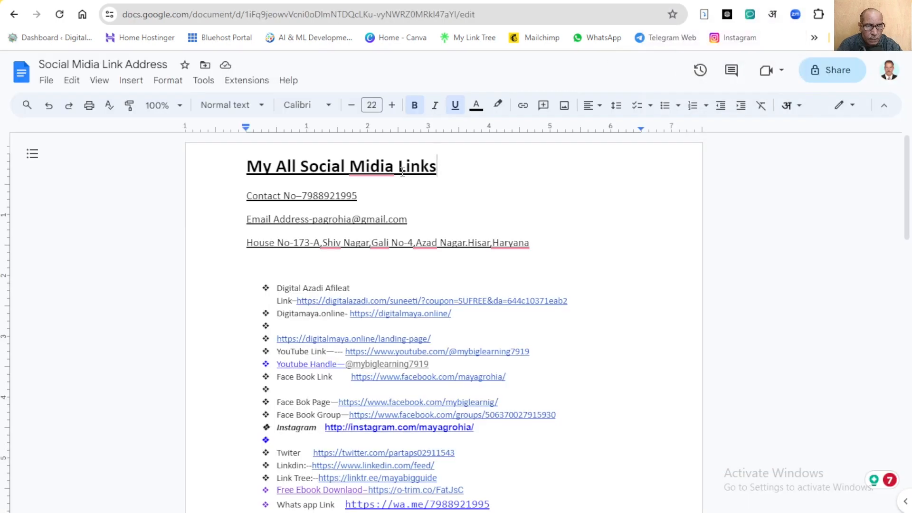
left_click_drag(242, 196, 540, 243)
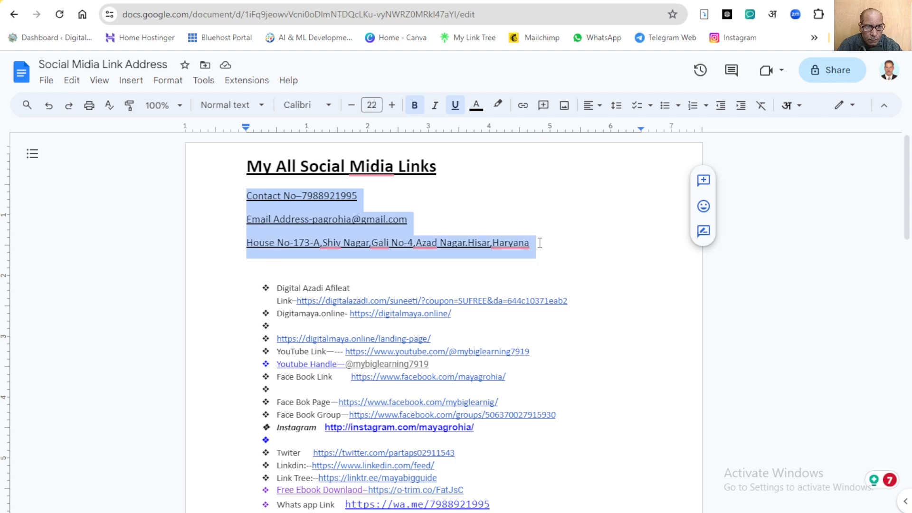
right_click(379, 230)
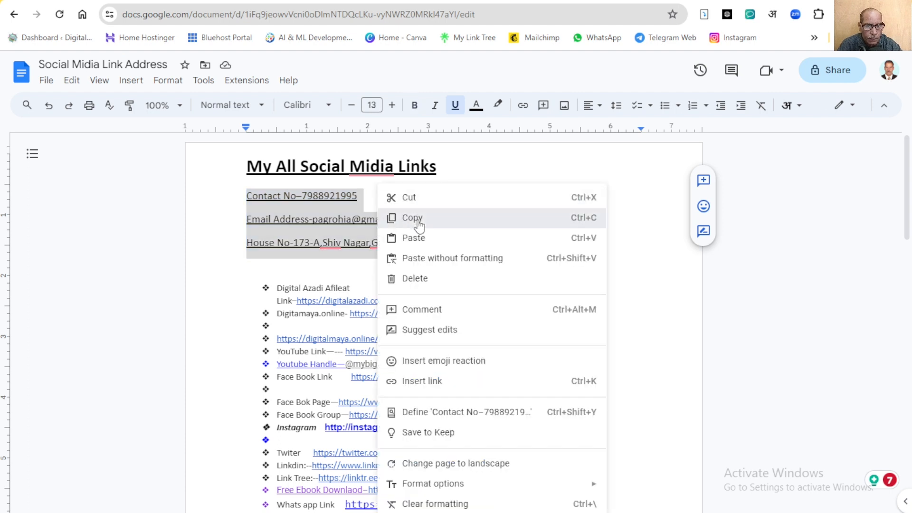
left_click(418, 220)
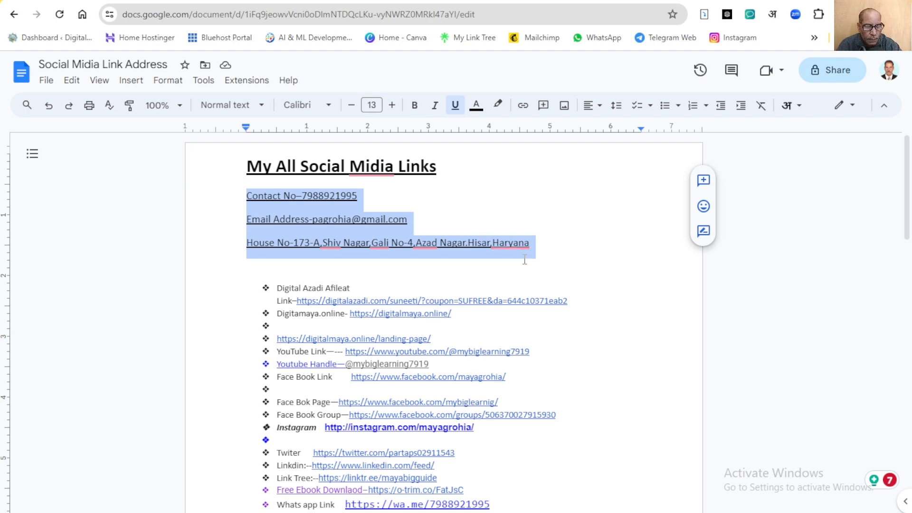
left_click(413, 1)
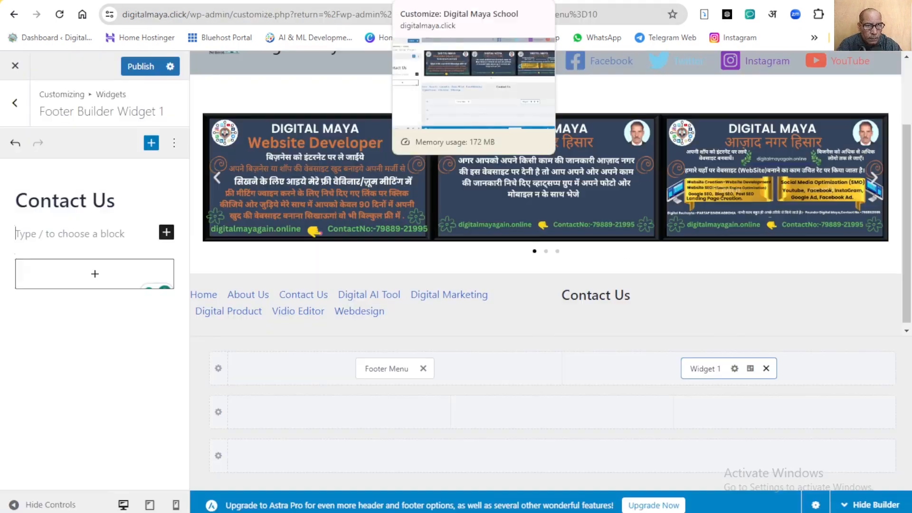
right_click(48, 238)
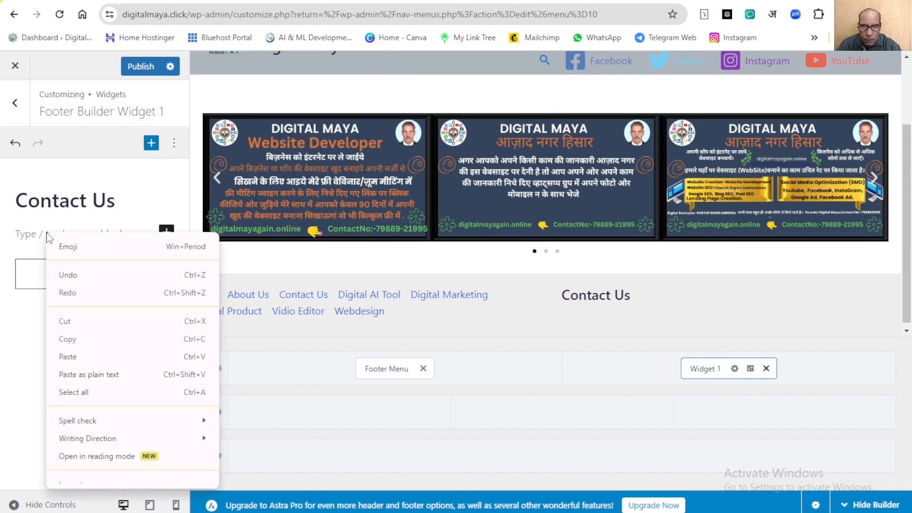
left_click(67, 357)
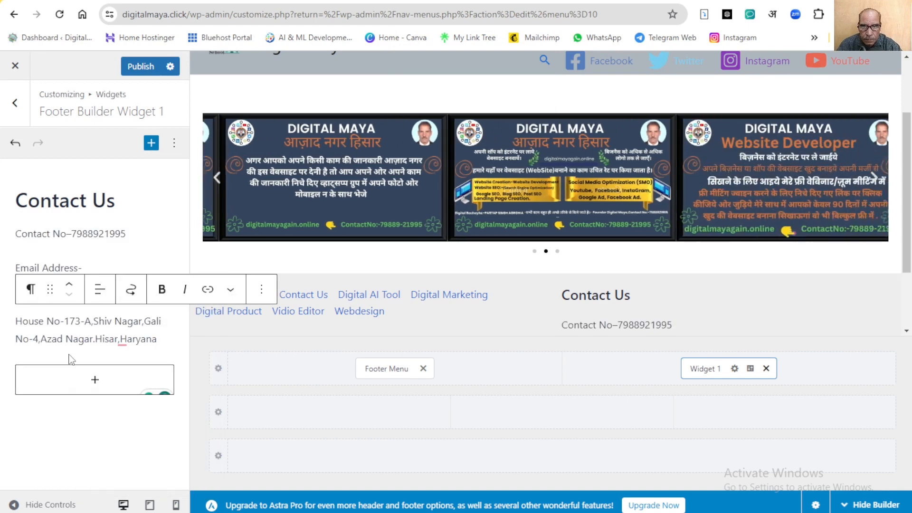
Publish the footer's contact widget and reload the live home page to check it
left_click(150, 67)
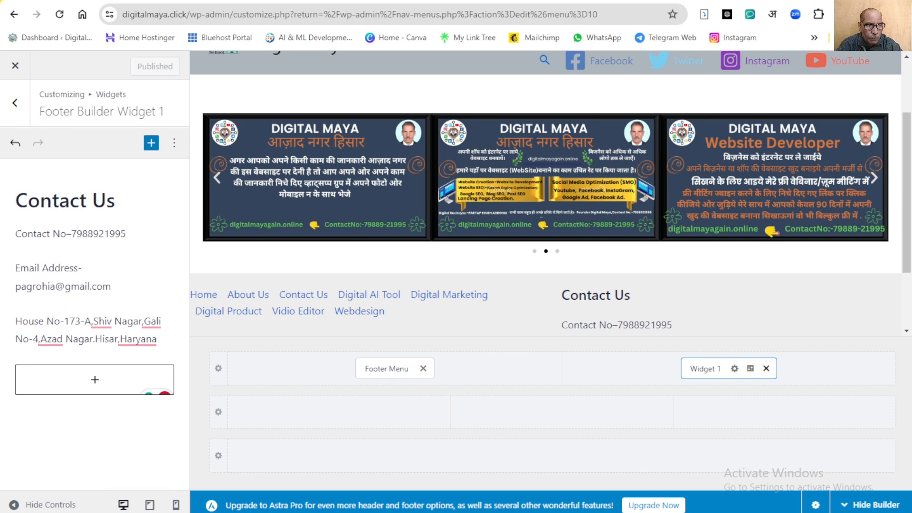
left_click(542, 1)
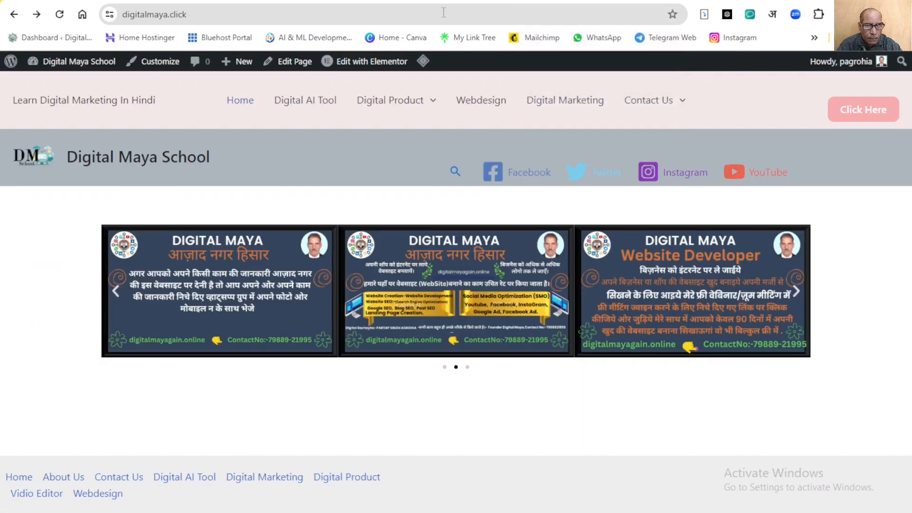
left_click(61, 17)
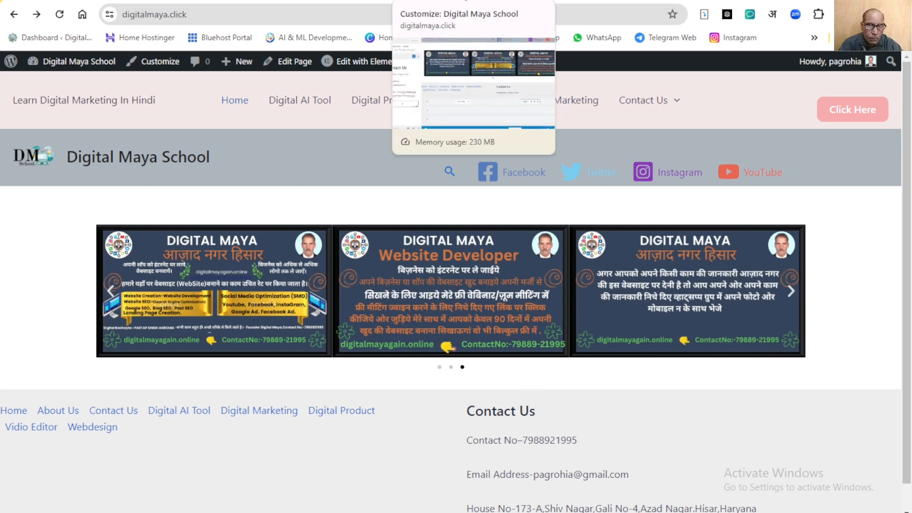
left_click(466, 1)
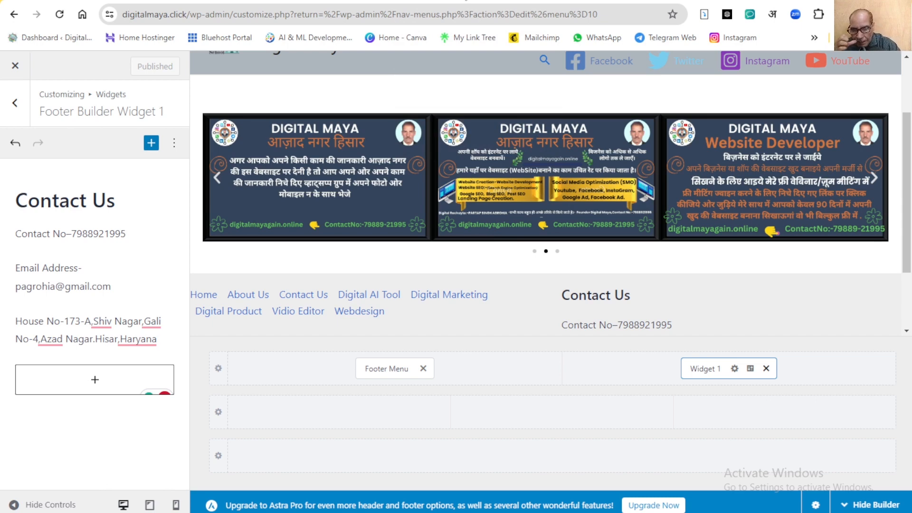
Add Widget 2 to the first column of the footer's middle row and insert a List block in it
left_click(340, 413)
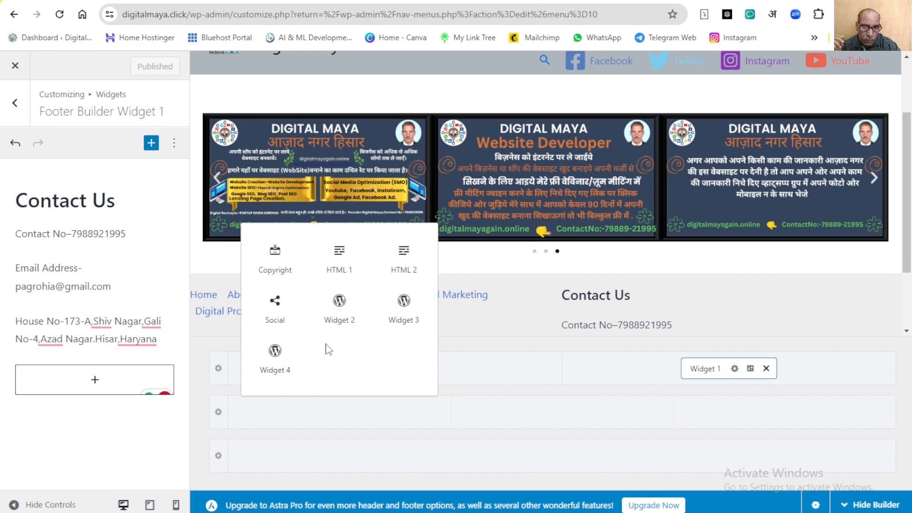
left_click(340, 309)
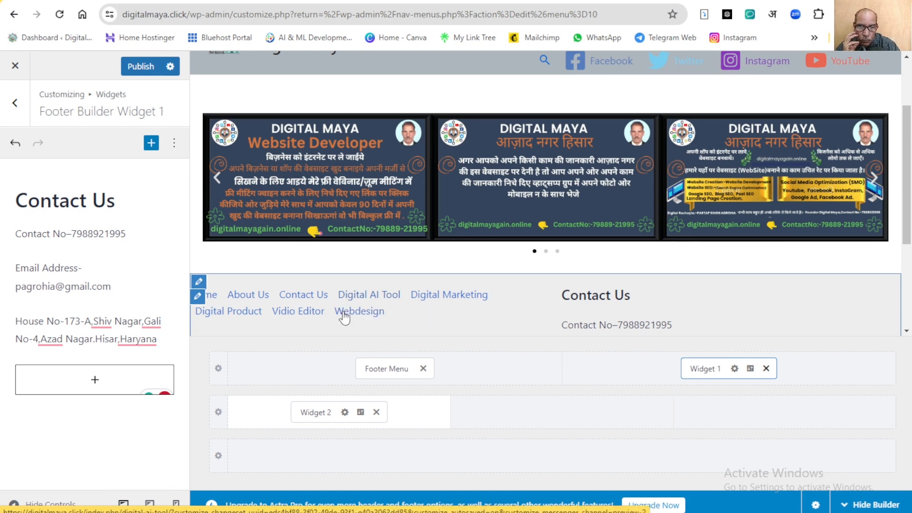
left_click(325, 413)
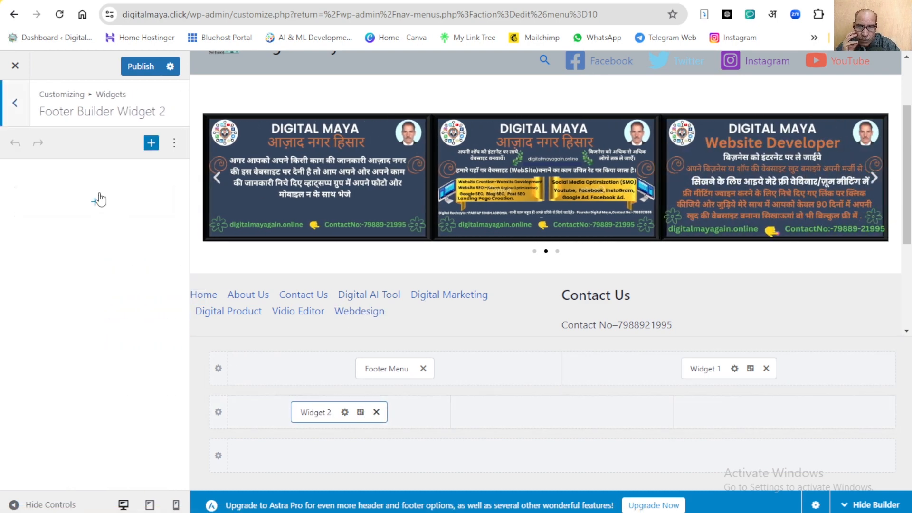
left_click(97, 204)
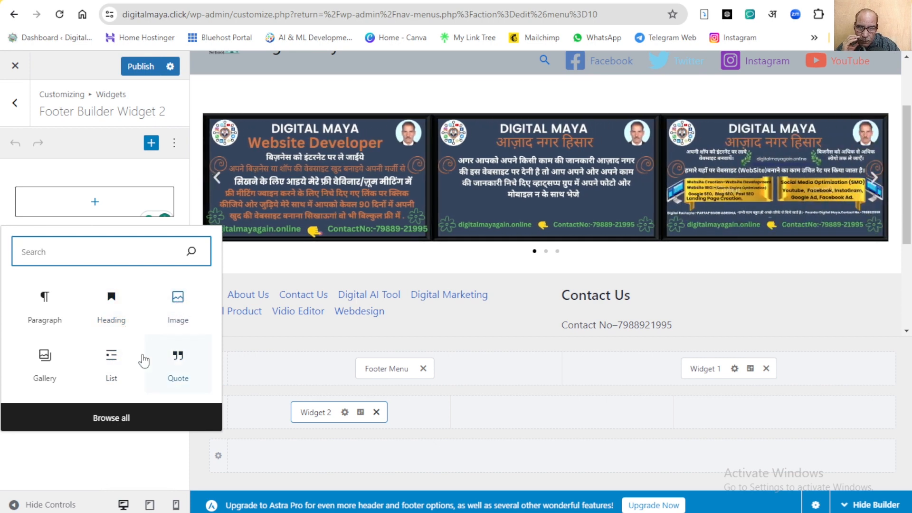
left_click(111, 360)
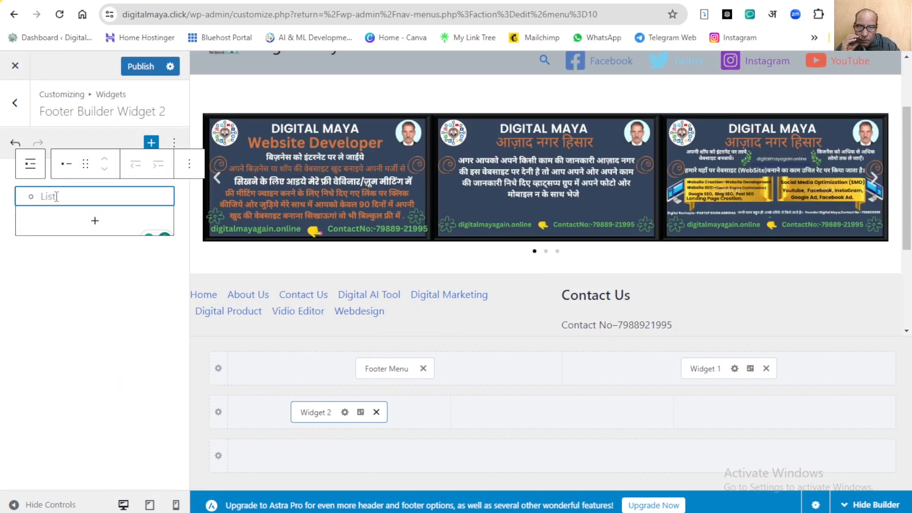
left_click(56, 196)
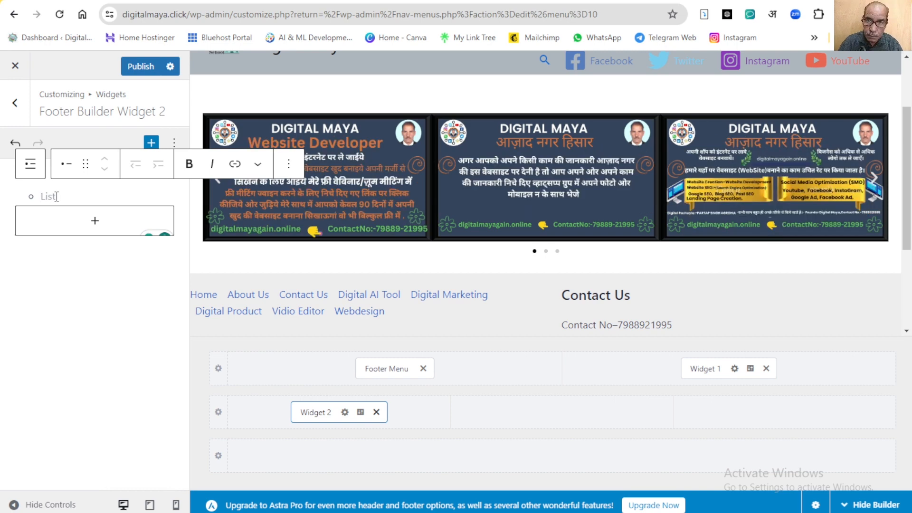
Enter "Digital Product" as the first item of the list in Footer Builder Widget 2
type("1")
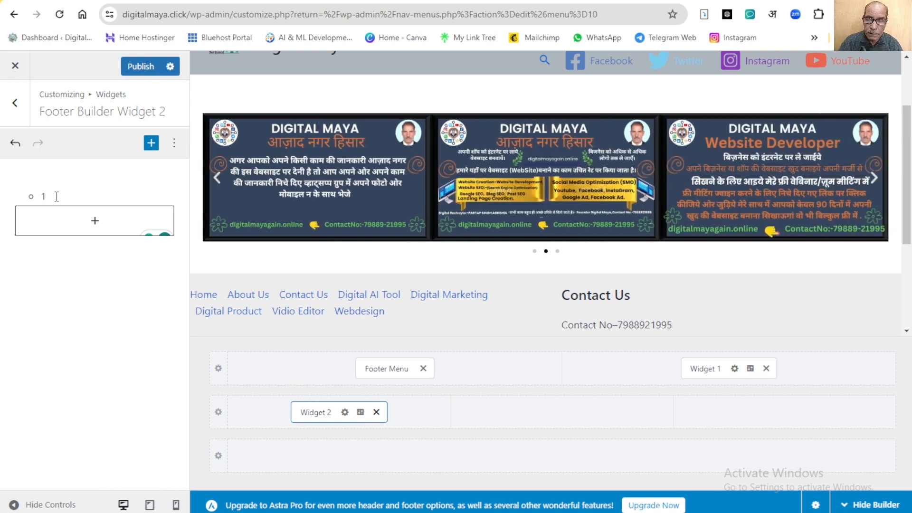
key("BackSpace")
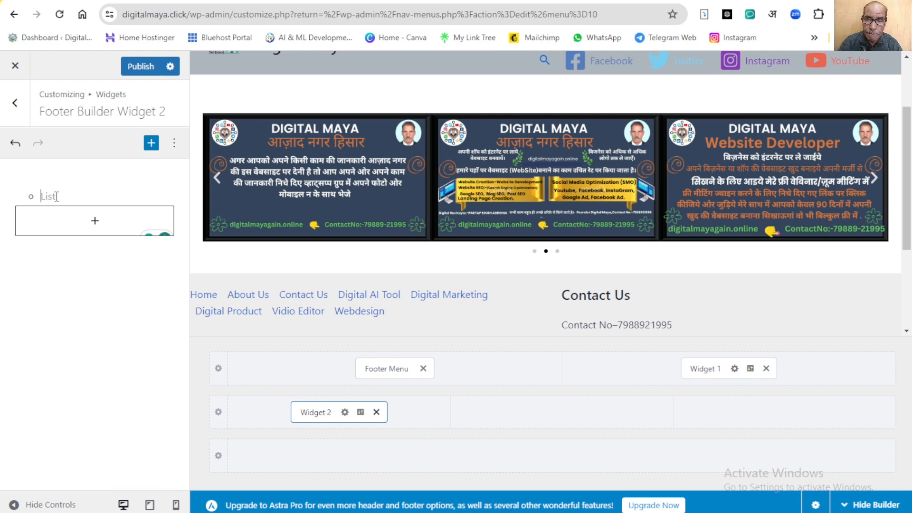
type("digital")
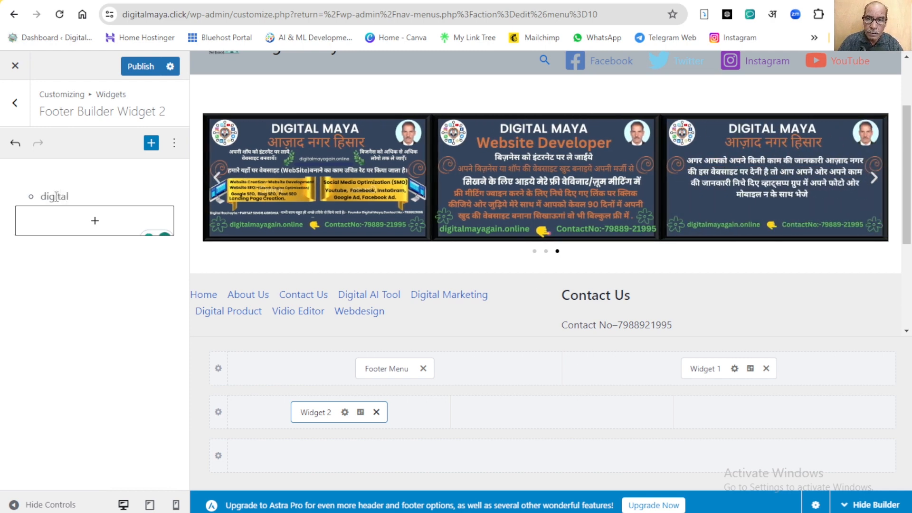
type(" Produ")
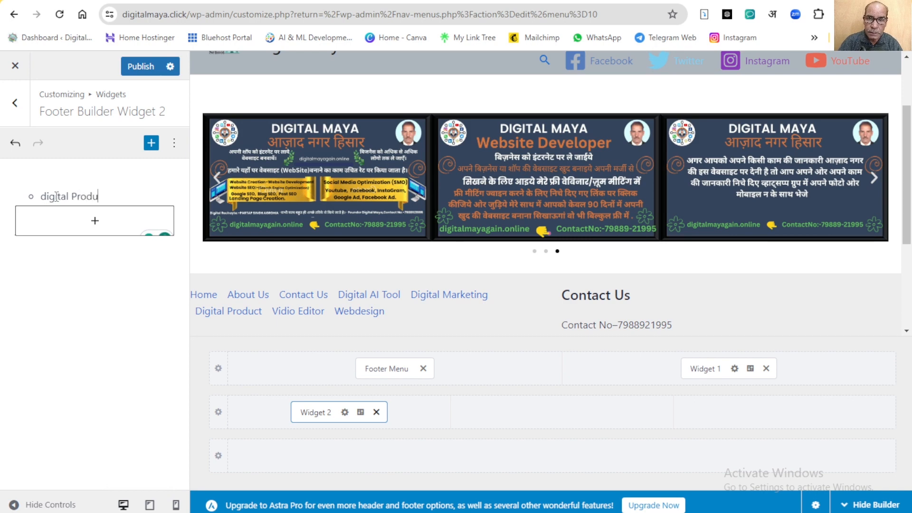
type("ct")
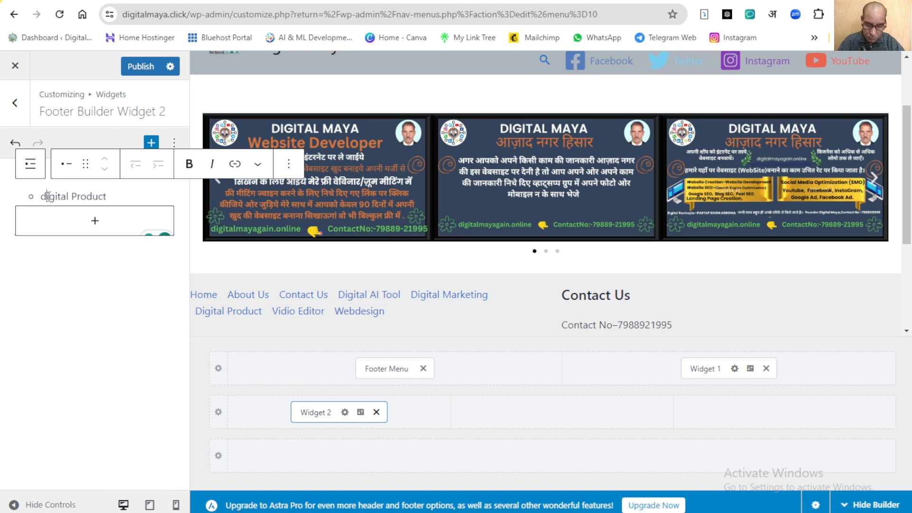
left_click(47, 196)
key("BackSpace")
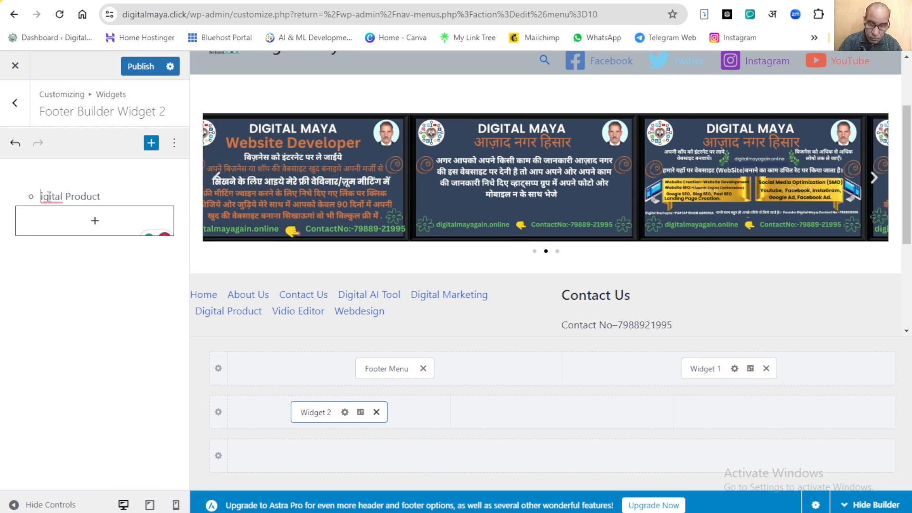
type("D")
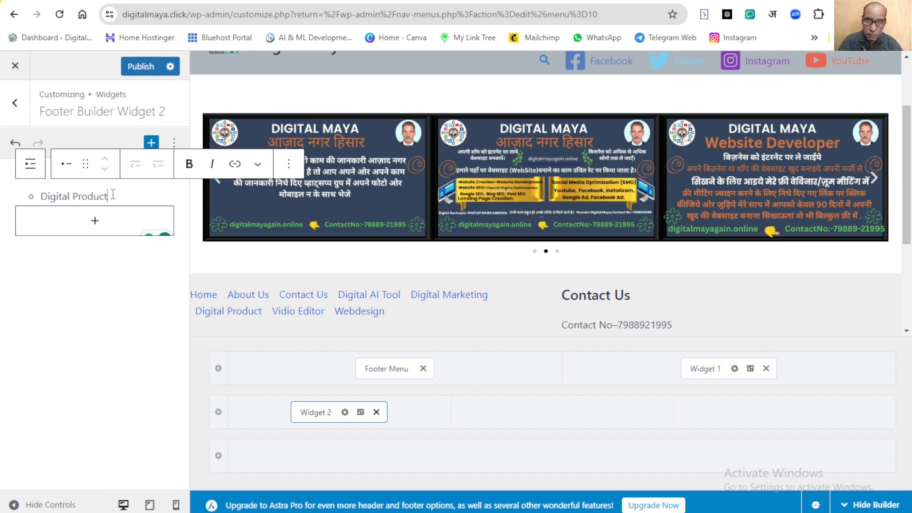
Add "Digital Shop" as the second item of the Widget 2 list
key("Return")
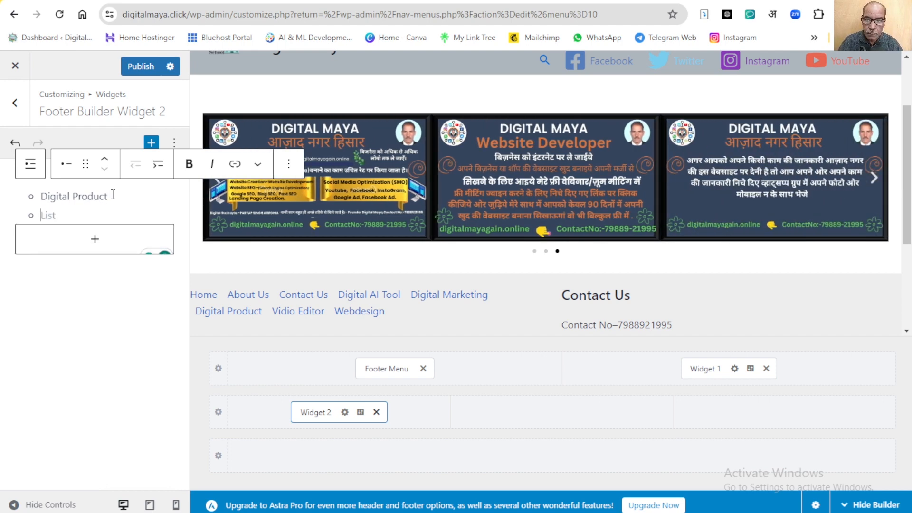
type("Di")
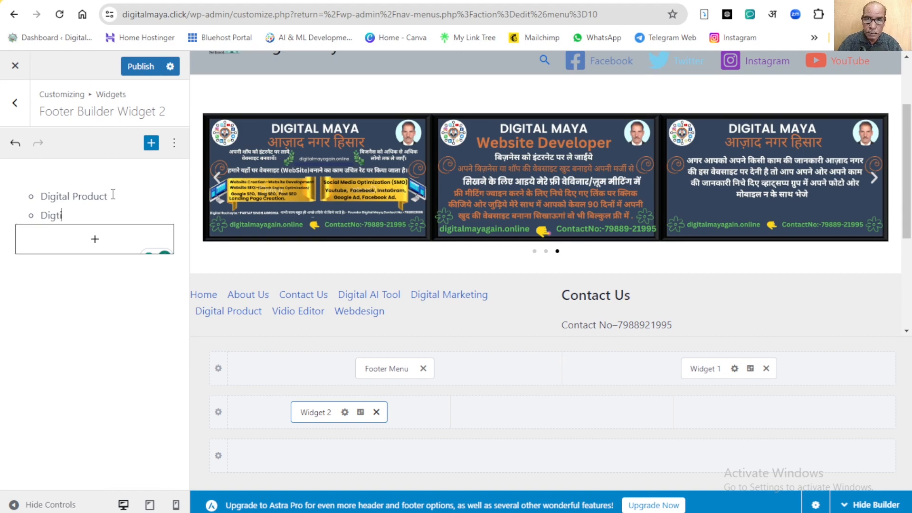
type("gti")
key("BackSpace")
key("BackSpace")
type("ital")
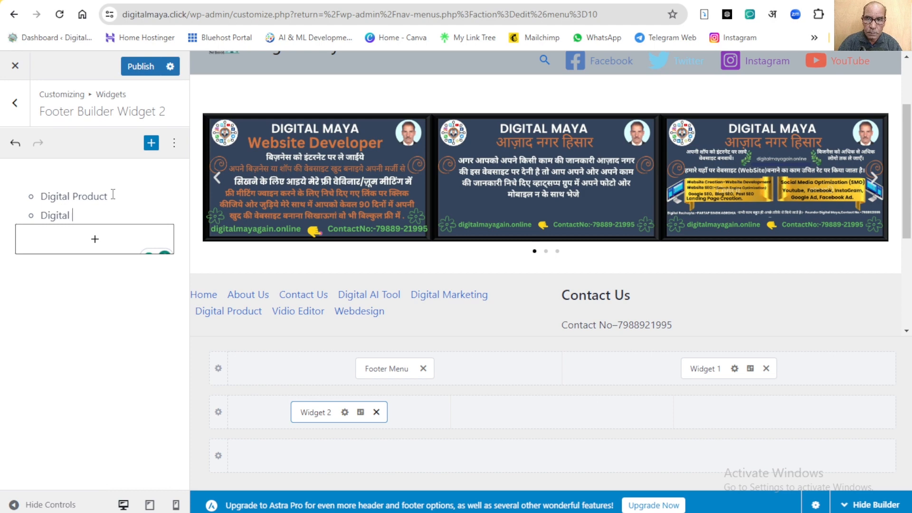
type(" Shop")
key("Return")
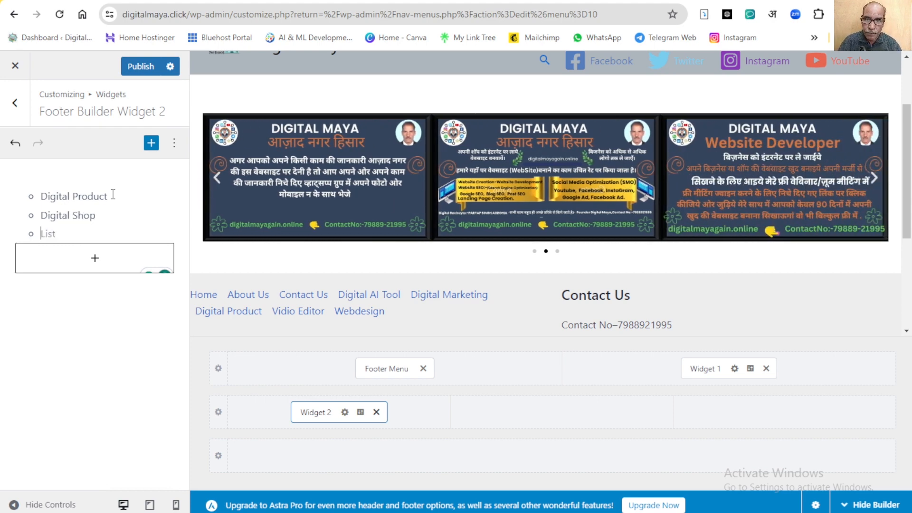
Publish the Widget 2 list and check the footer on the reloaded live home page
left_click(142, 68)
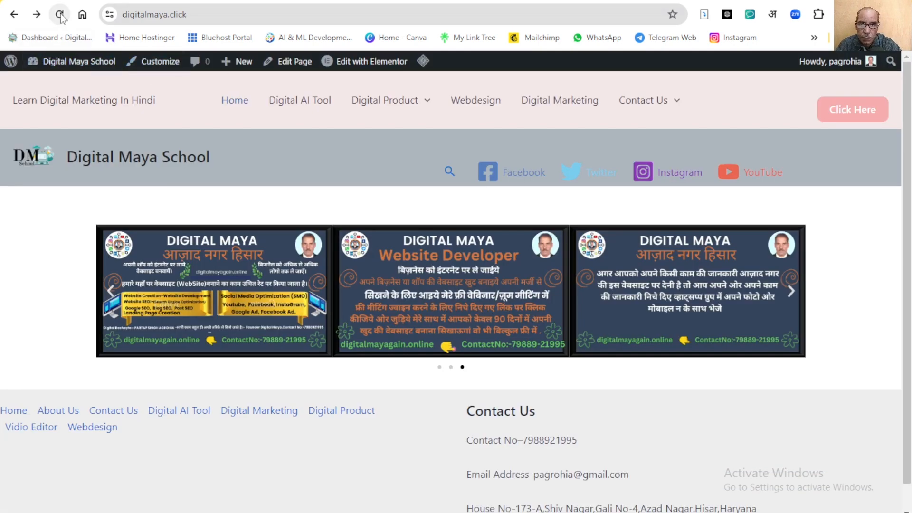
scroll(254, 319, "down", 2)
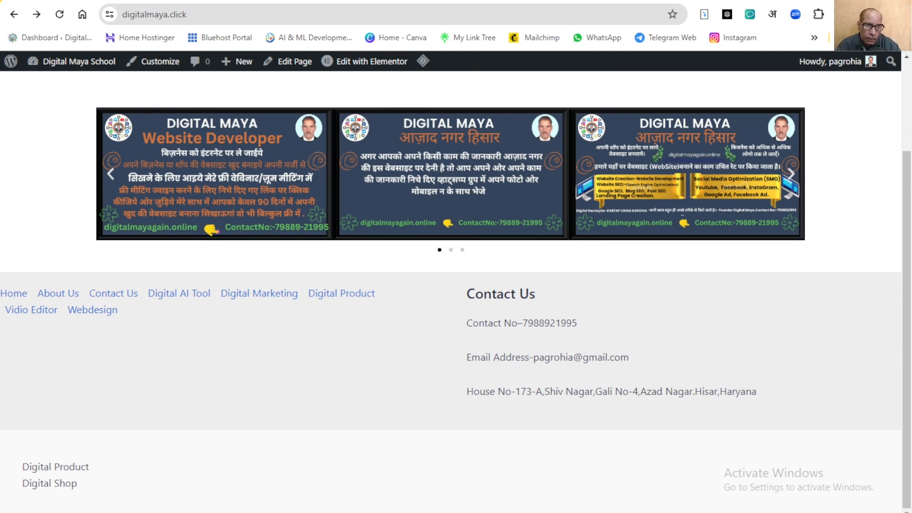
left_click(469, 1)
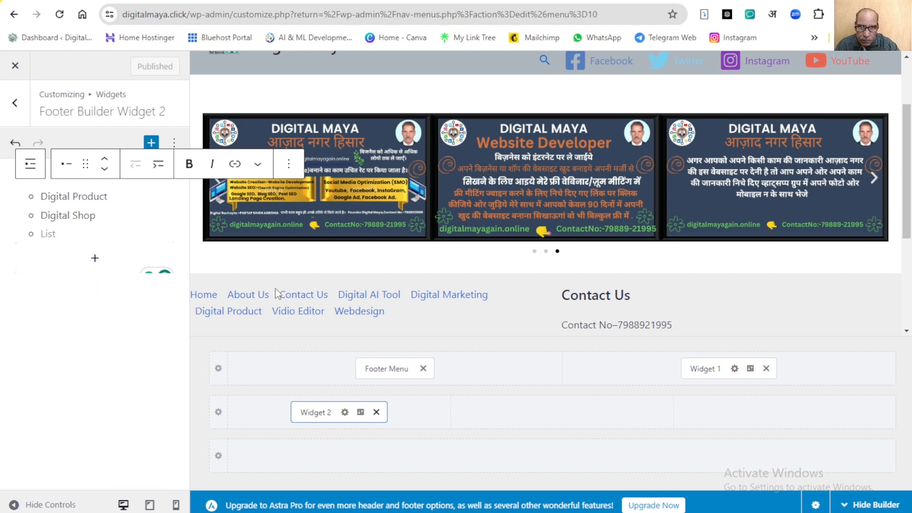
Add Widget 3 to the second column of the footer's middle row and open it for editing
left_click(562, 412)
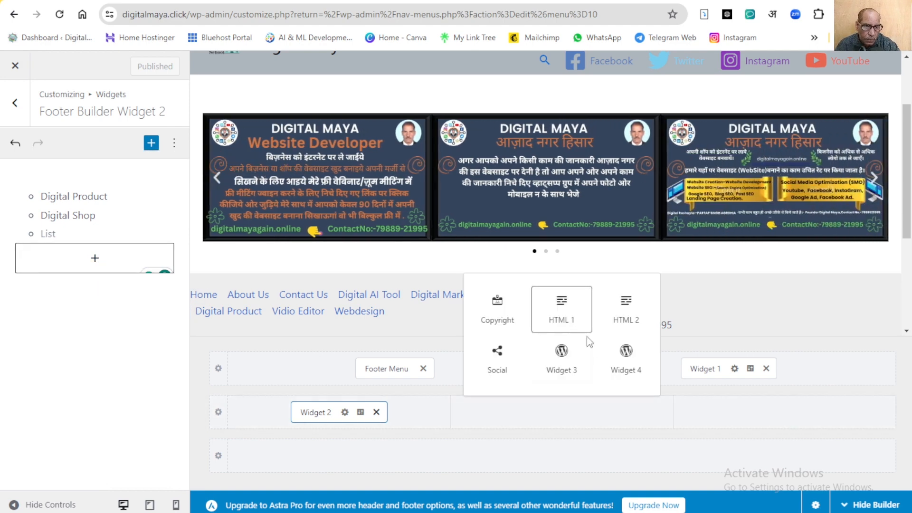
left_click(562, 358)
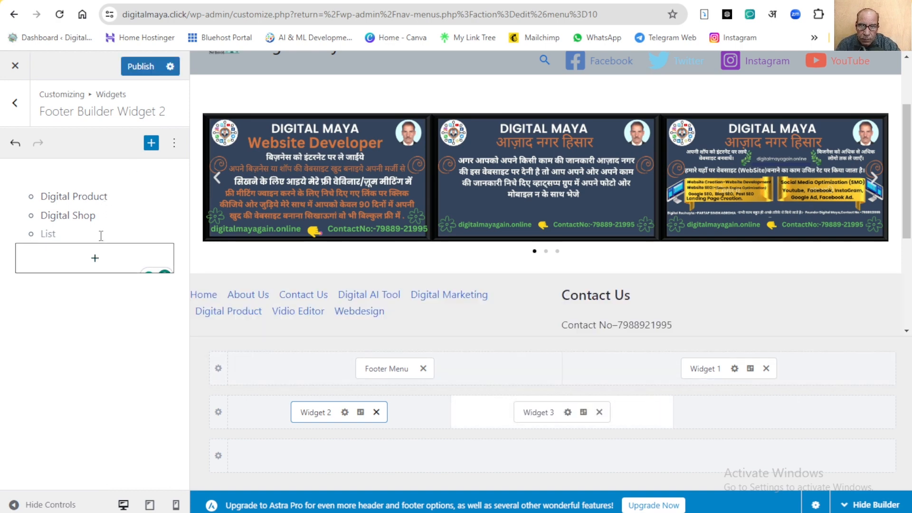
left_click(542, 412)
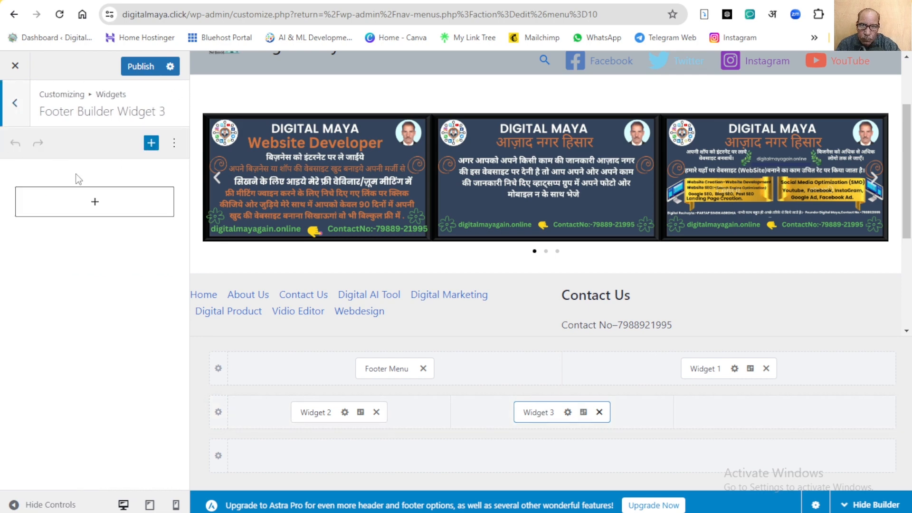
Open the full block library for Widget 3 and look through the available text, media, design, widget, theme and embed blocks
left_click(96, 202)
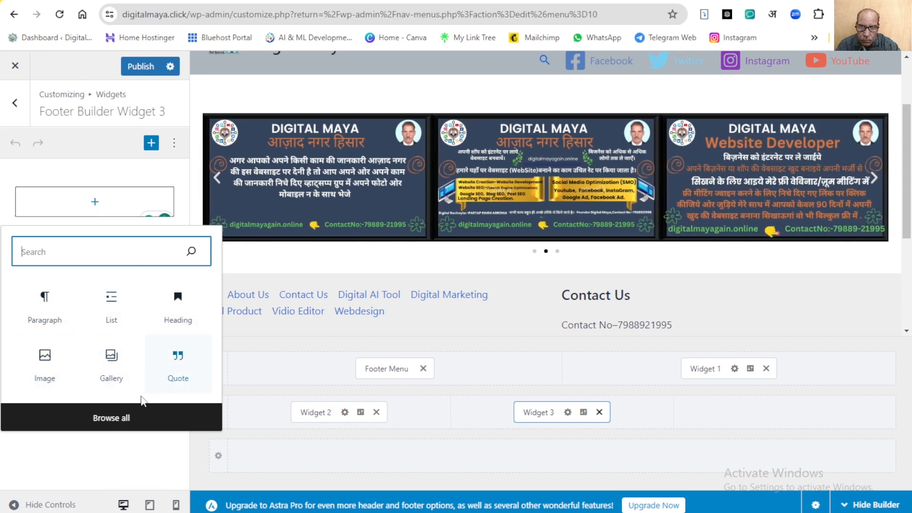
left_click(118, 420)
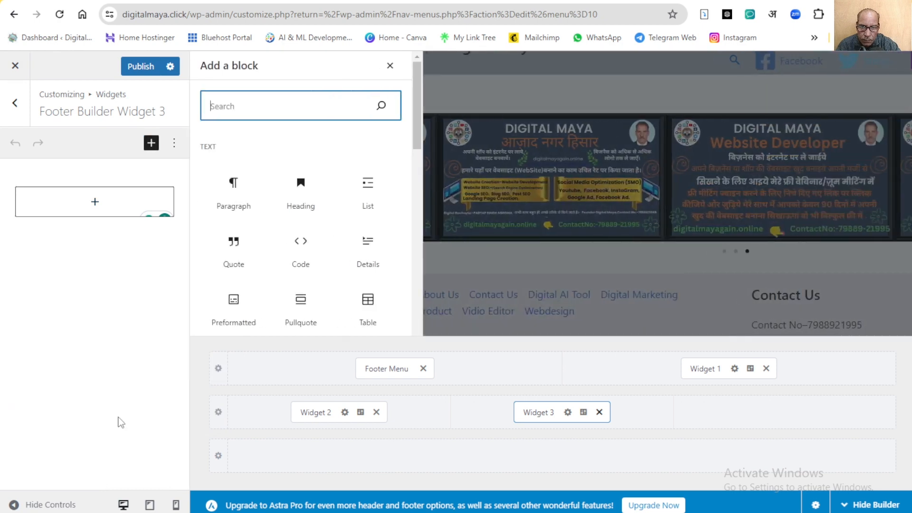
scroll(366, 274, "down", 10)
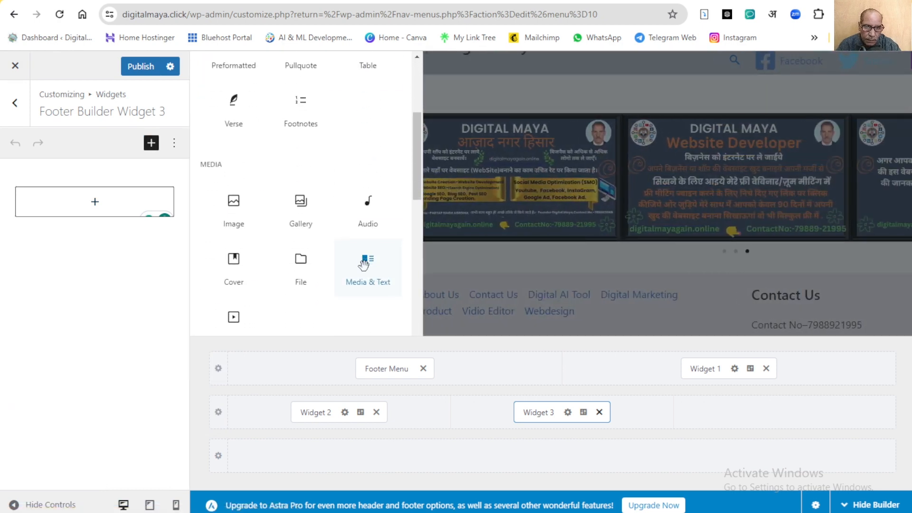
scroll(365, 261, "down", 12)
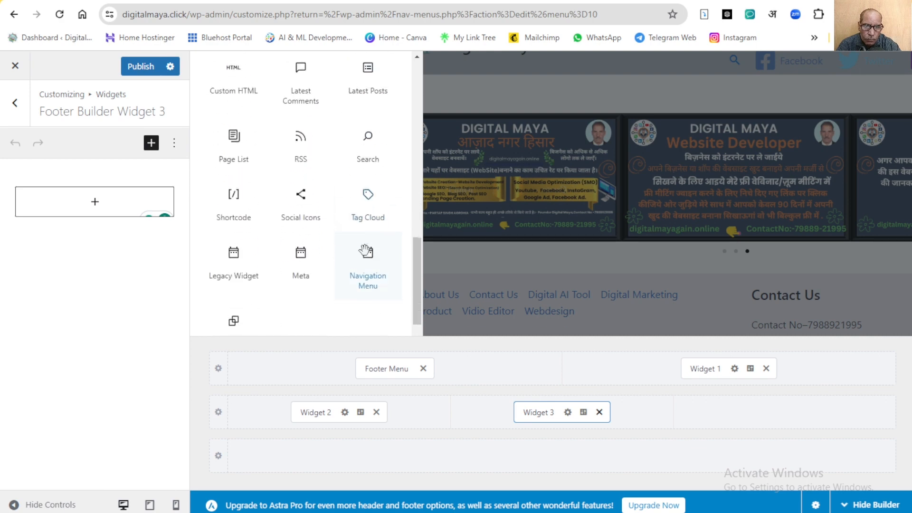
scroll(364, 248, "down", 4)
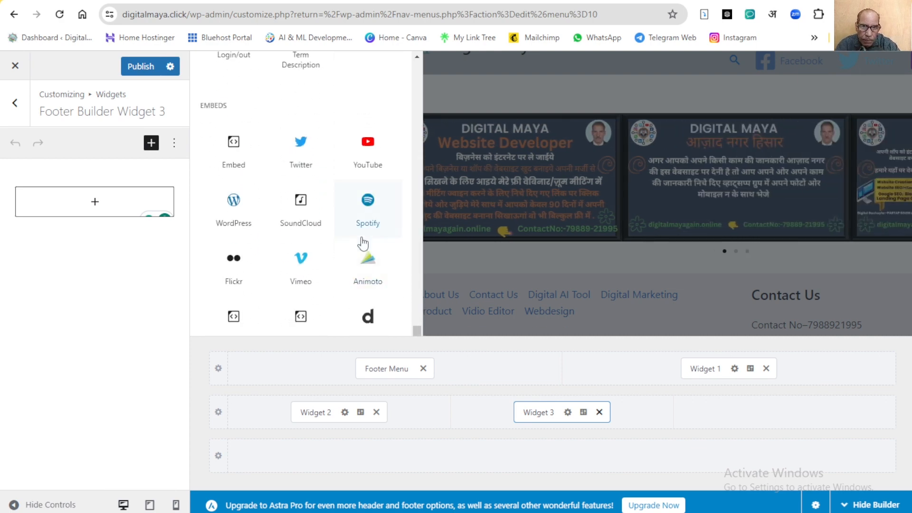
scroll(363, 243, "up", 6)
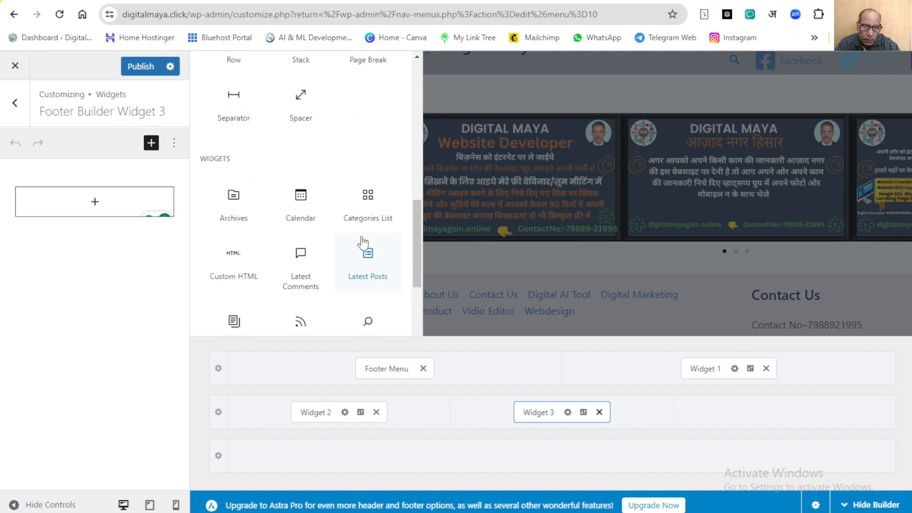
scroll(364, 240, "up", 5)
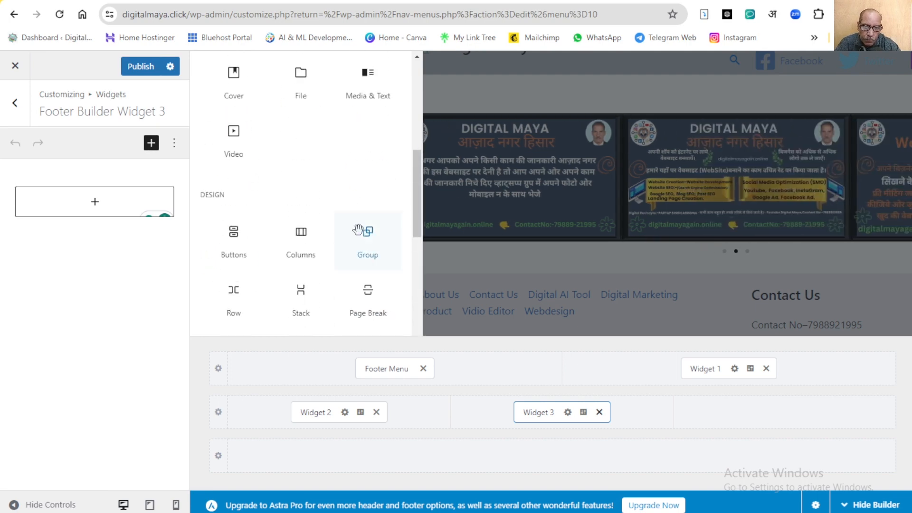
scroll(343, 199, "up", 2)
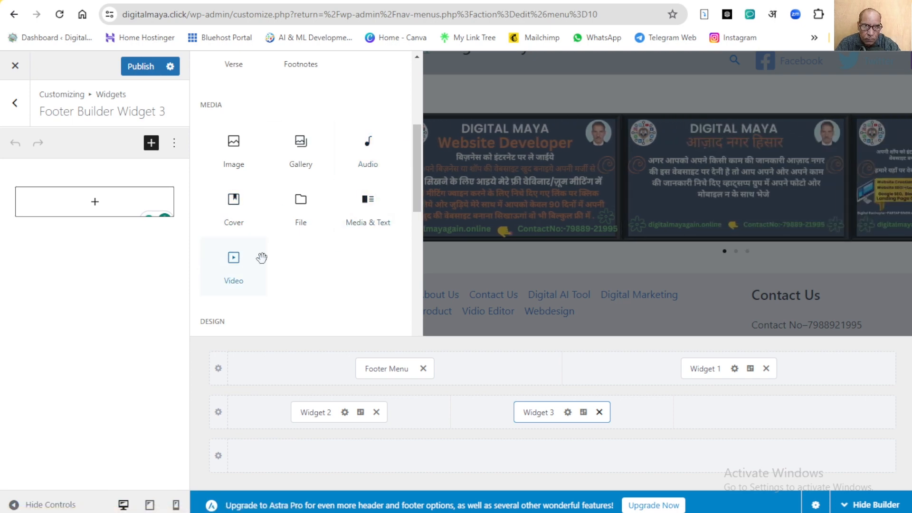
scroll(297, 262, "up", 4)
scroll(298, 261, "up", 3)
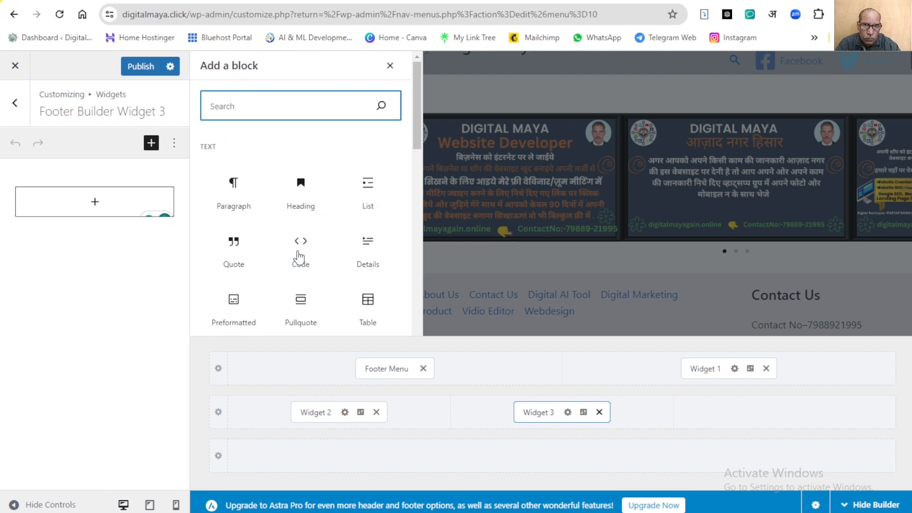
Insert a Login/out block from the Theme blocks in Widget 3 and publish the footer
scroll(264, 241, "down", 3)
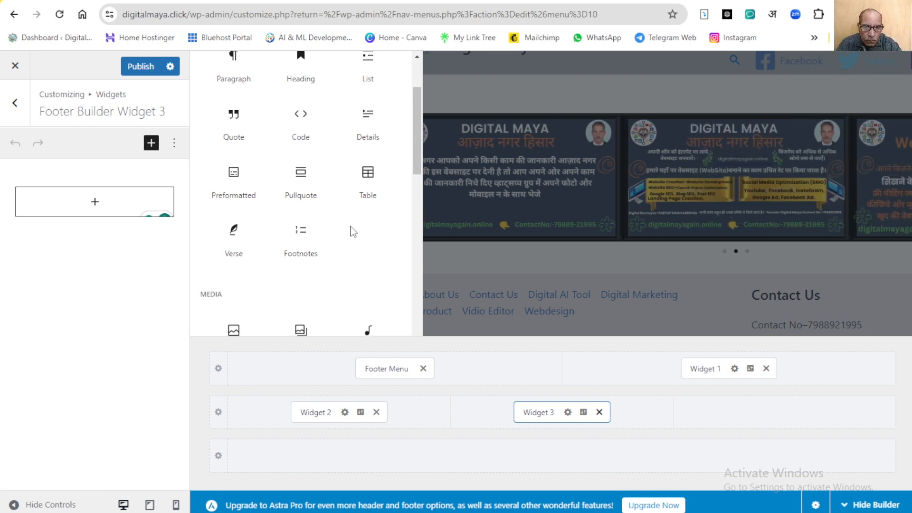
scroll(352, 230, "down", 3)
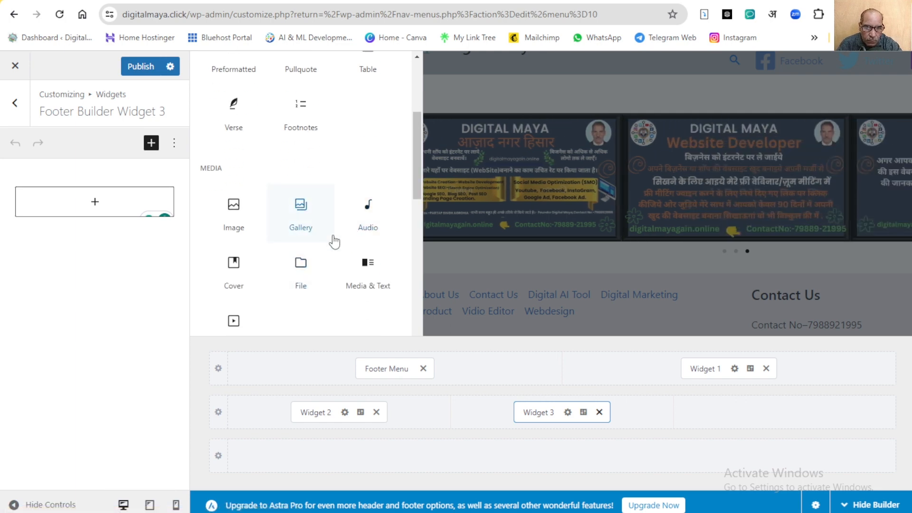
scroll(334, 243, "down", 6)
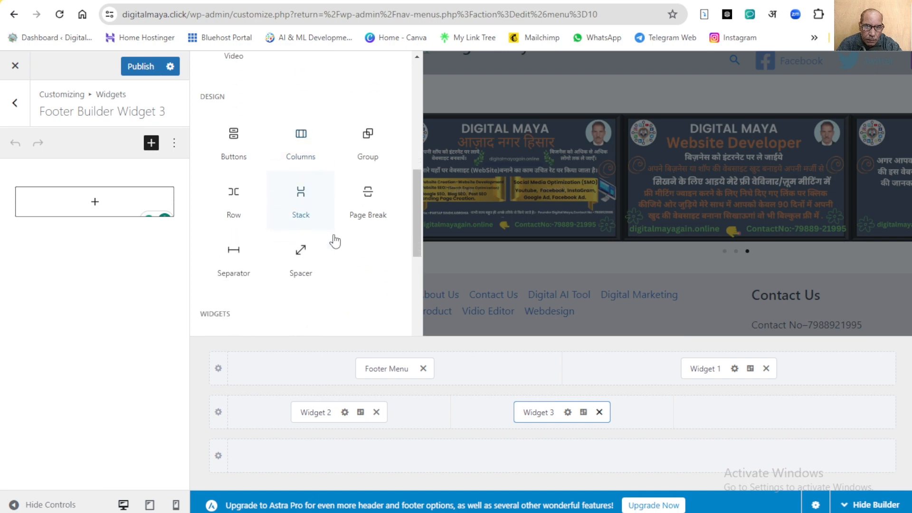
scroll(394, 238, "down", 4)
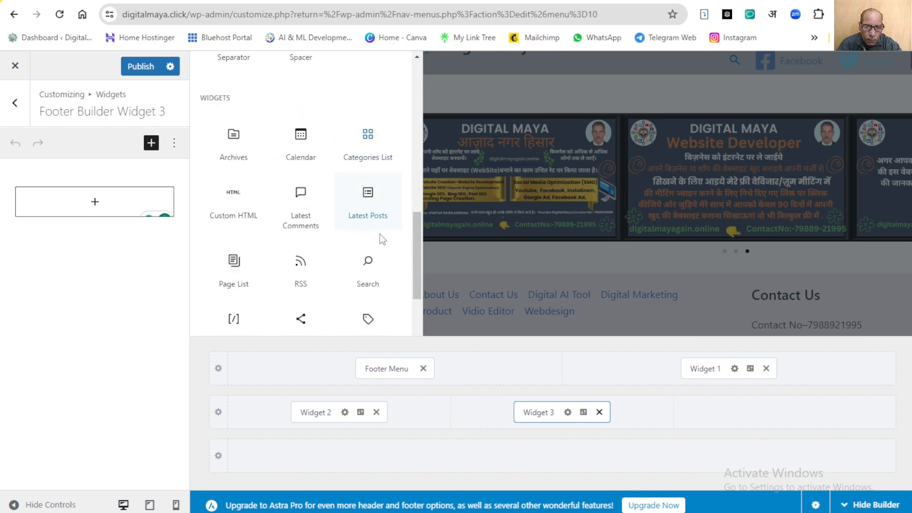
scroll(292, 204, "down", 5)
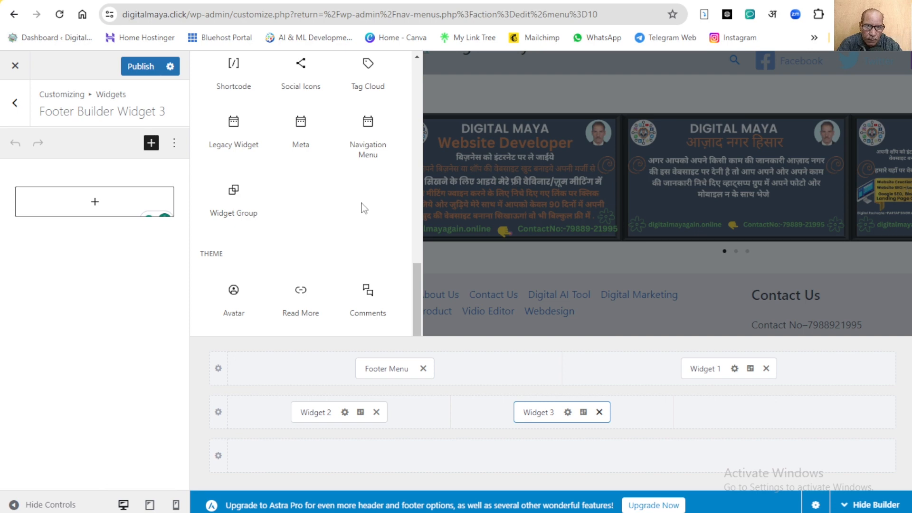
scroll(364, 209, "down", 3)
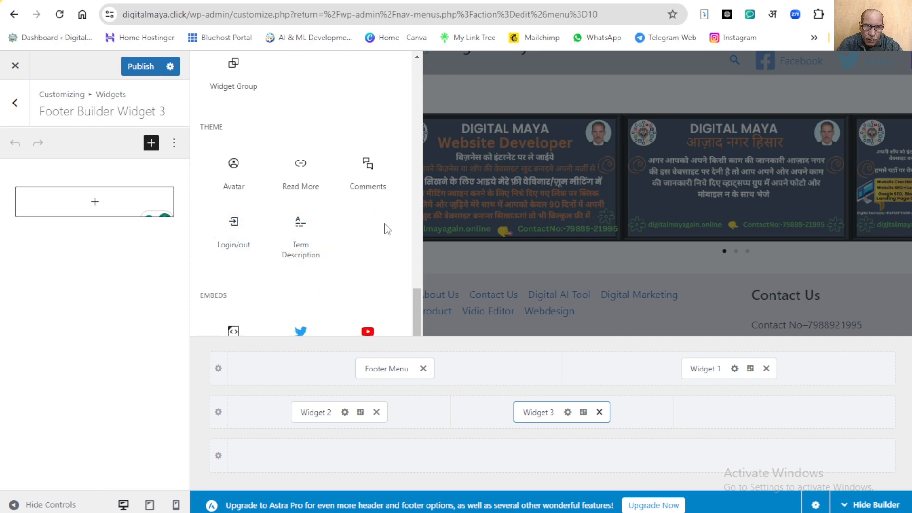
scroll(378, 229, "down", 3)
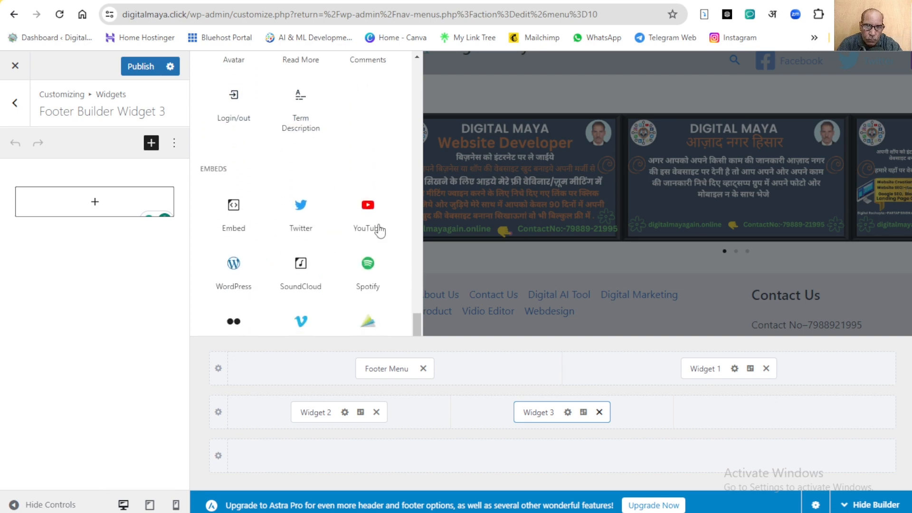
left_click(233, 98)
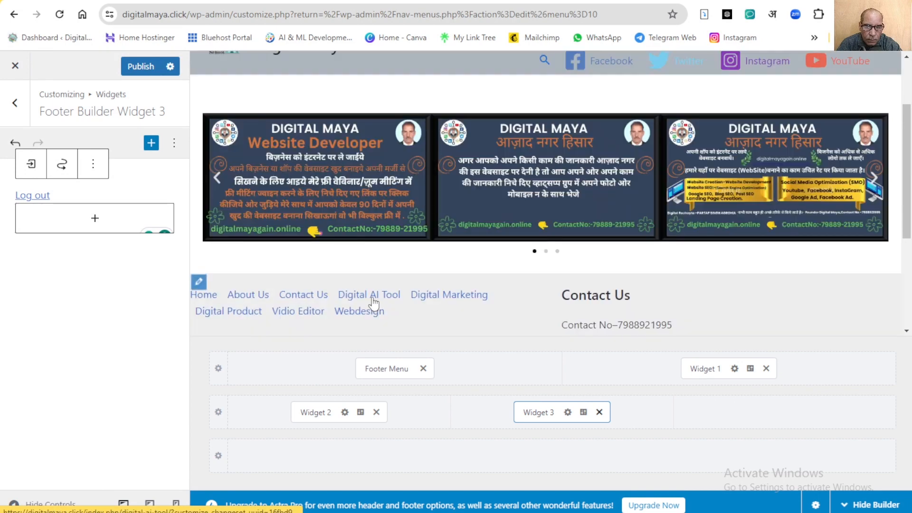
left_click(148, 66)
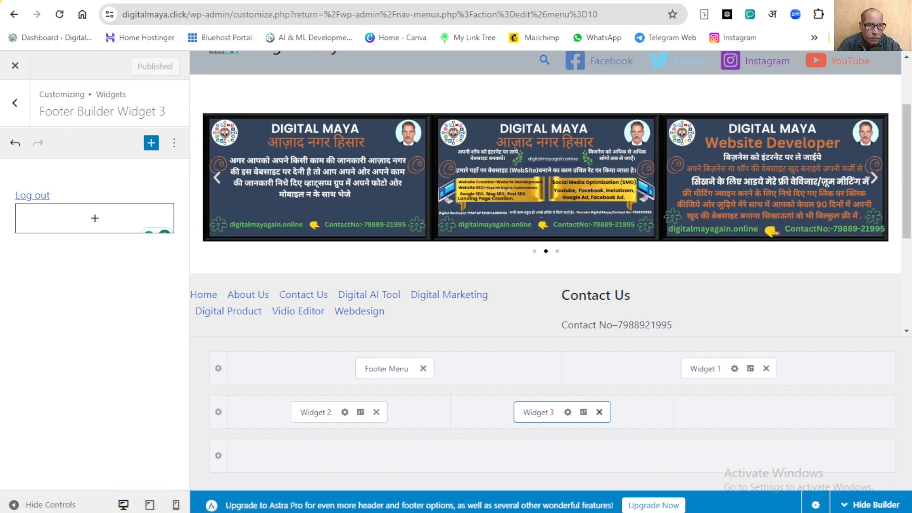
Reload the live home page and log out of the site through the footer's Log out link
left_click(639, 1)
left_click(64, 14)
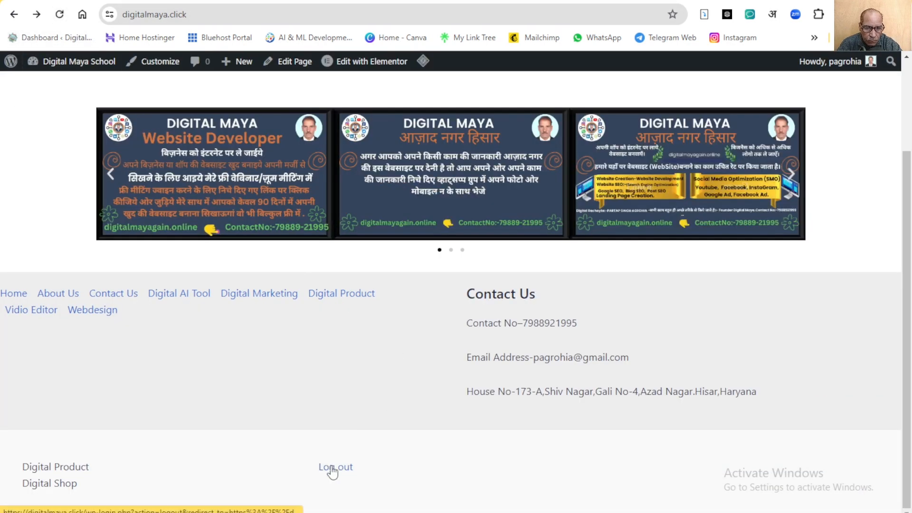
left_click(338, 468)
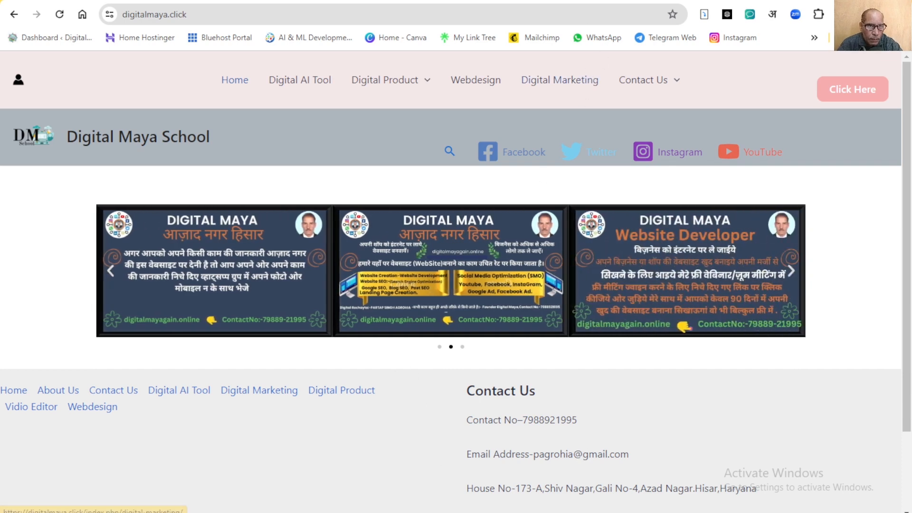
In the Customizer, try the Middle and Bottom vertical alignments on the Above Footer row and set it back to Top
left_click(461, 1)
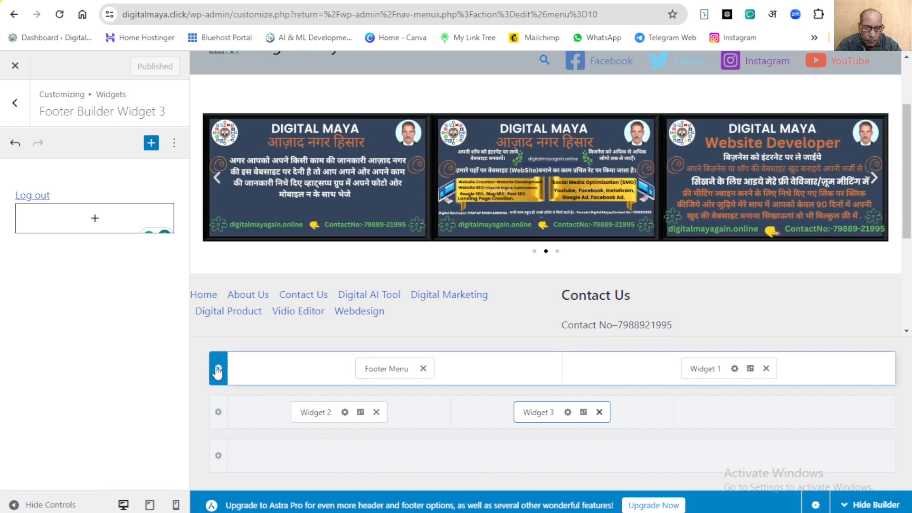
left_click(218, 370)
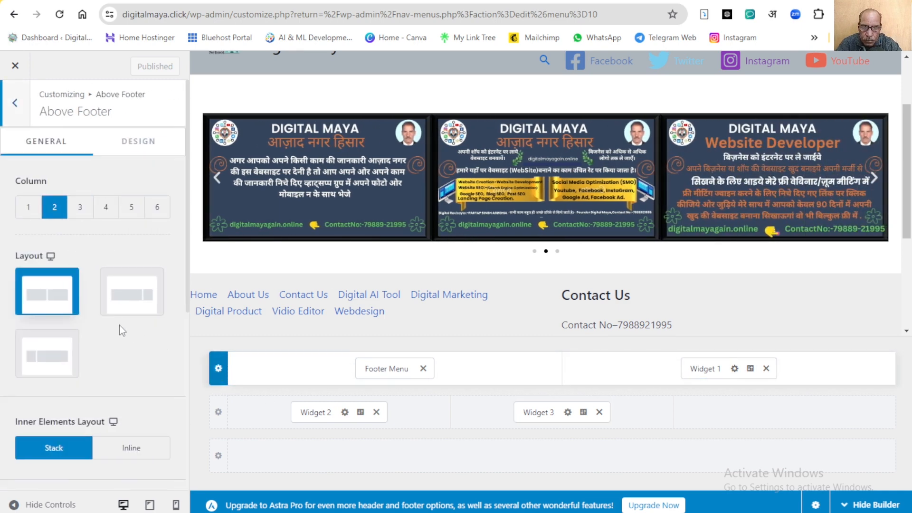
scroll(88, 308, "down", 4)
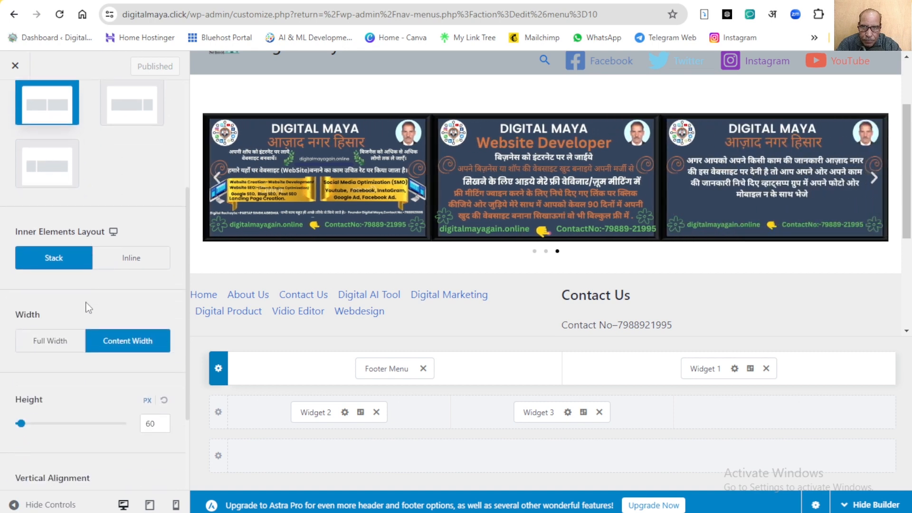
scroll(87, 308, "down", 3)
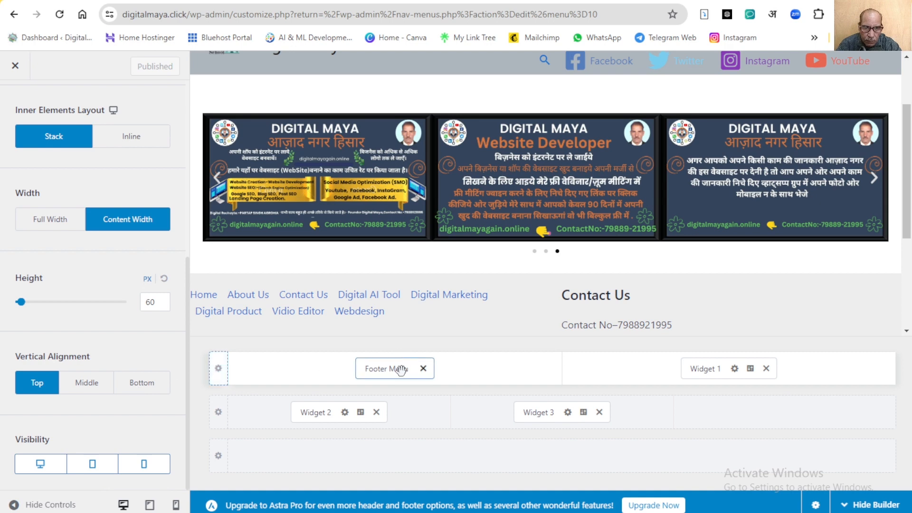
left_click(90, 386)
left_click(35, 388)
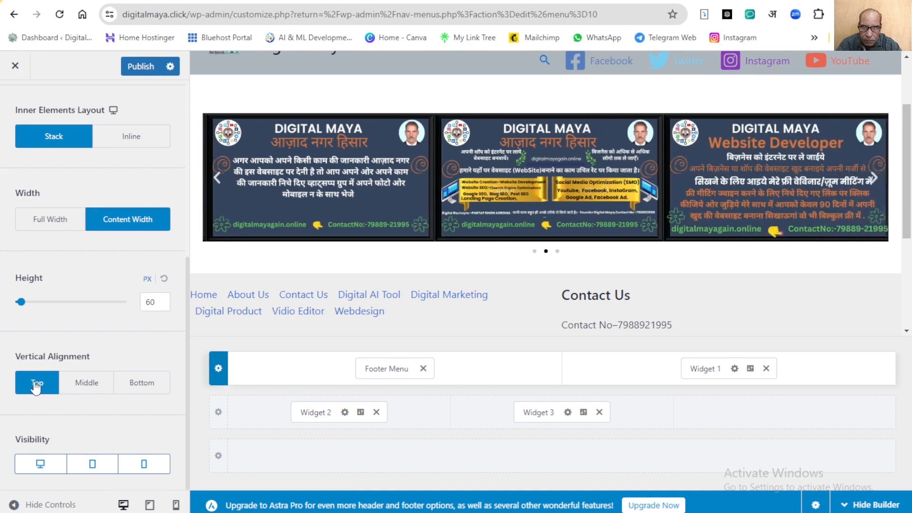
scroll(36, 388, "up", 3)
scroll(33, 381, "down", 3)
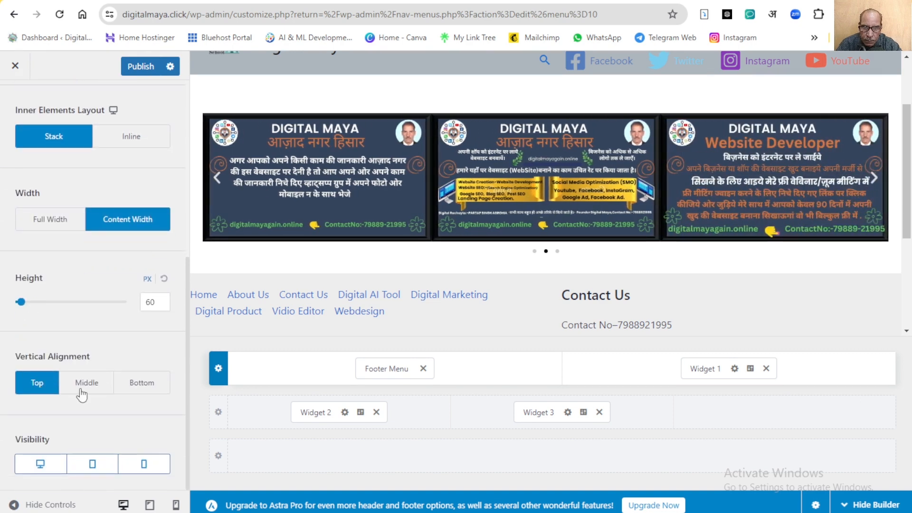
left_click(143, 390)
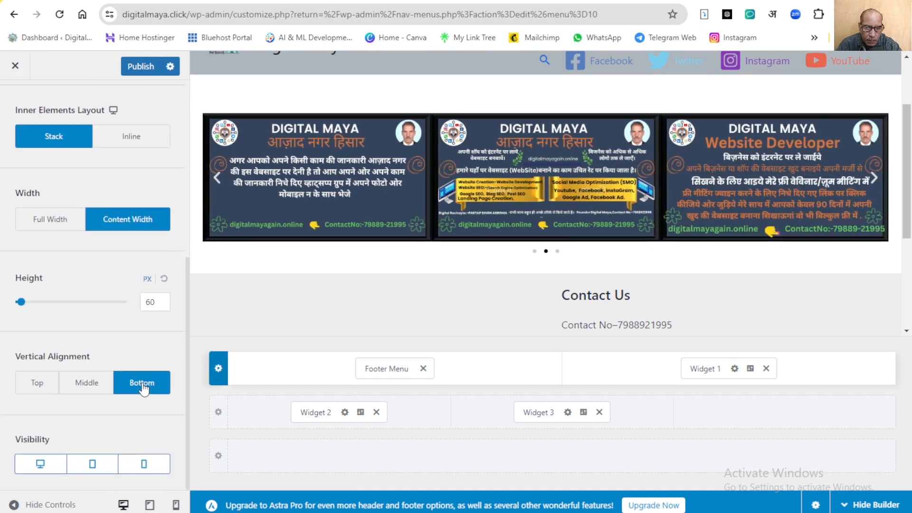
left_click(87, 383)
left_click(38, 383)
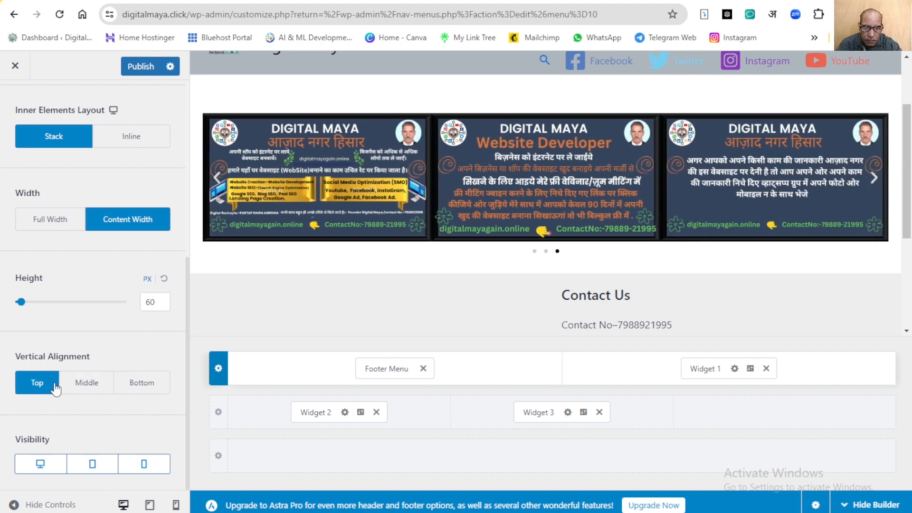
Try centre alignment on the Footer Menu and return it to left alignment
left_click(384, 369)
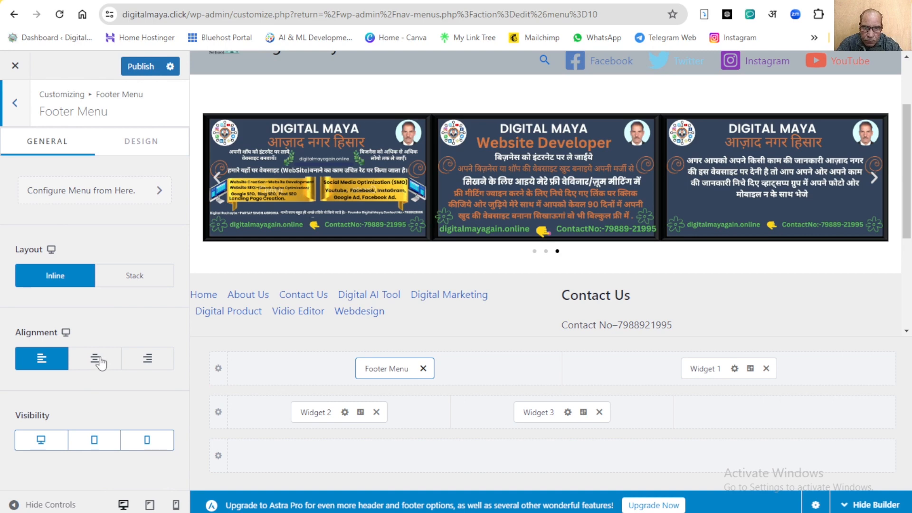
left_click(98, 360)
left_click(46, 360)
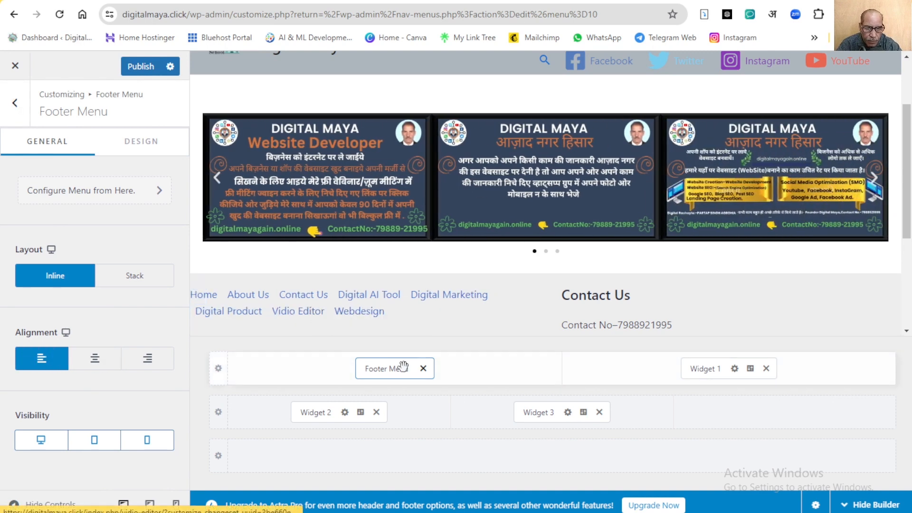
Review the contents of Widget 1, Widget 2 and Widget 3 and the layout settings of the footer's middle row
left_click(707, 369)
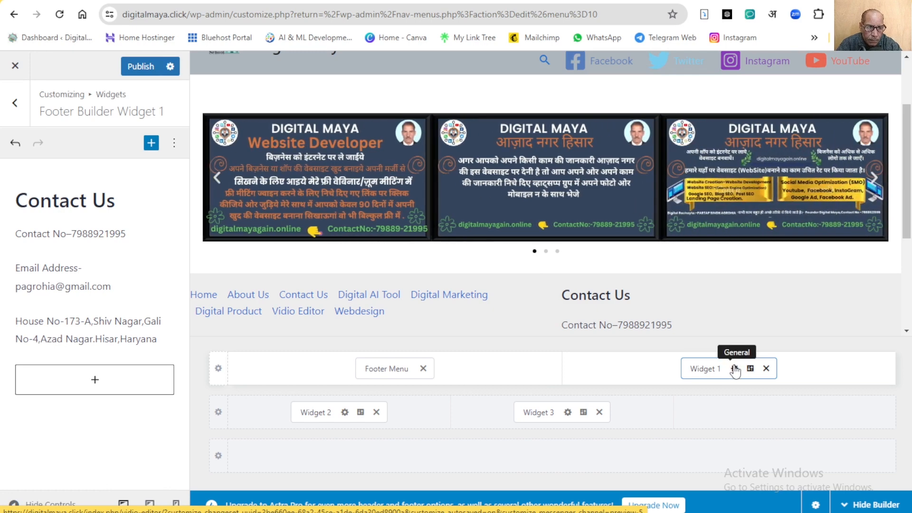
left_click(736, 369)
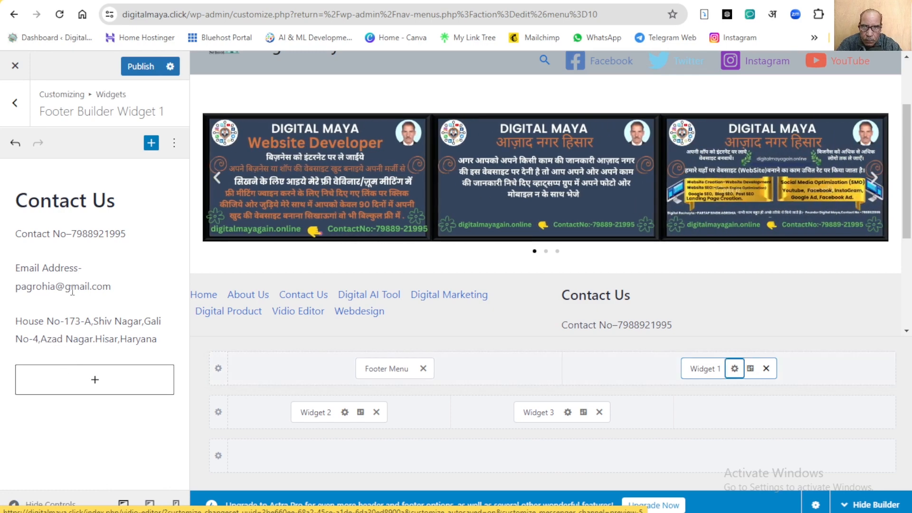
left_click(698, 367)
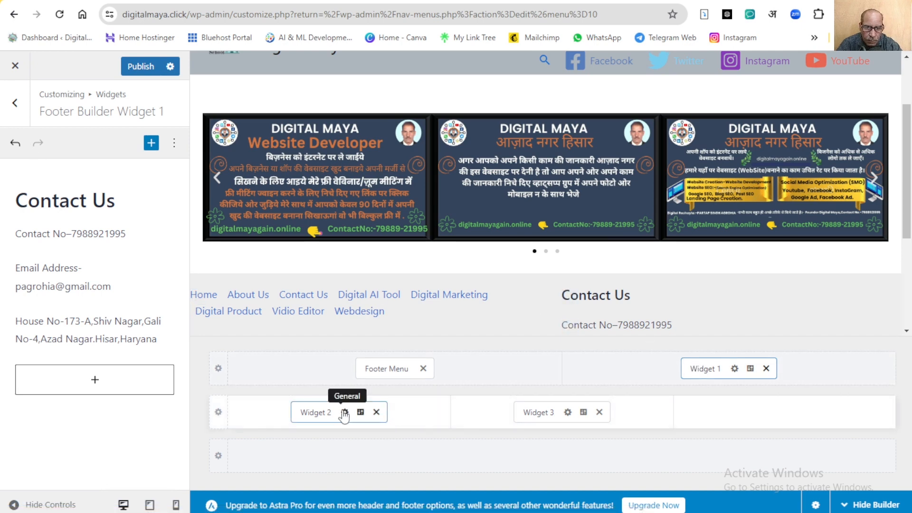
left_click(309, 412)
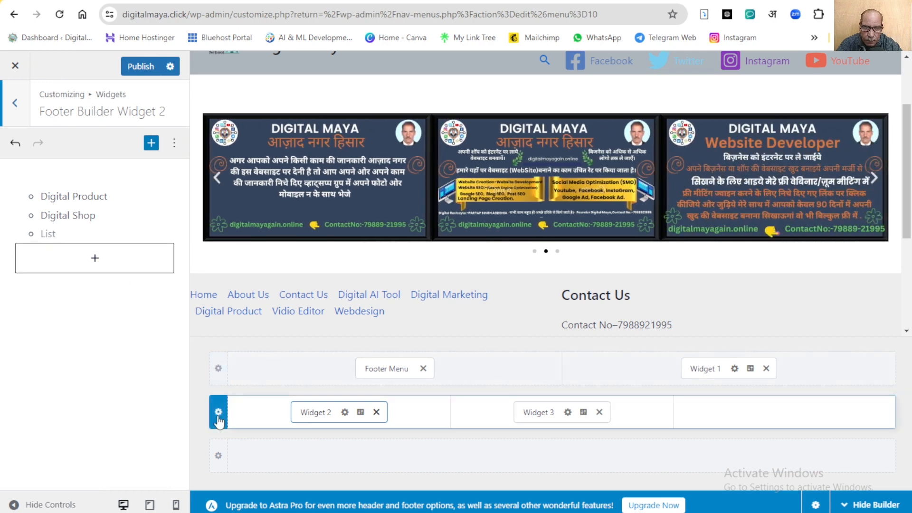
left_click(219, 413)
scroll(73, 380, "down", 5)
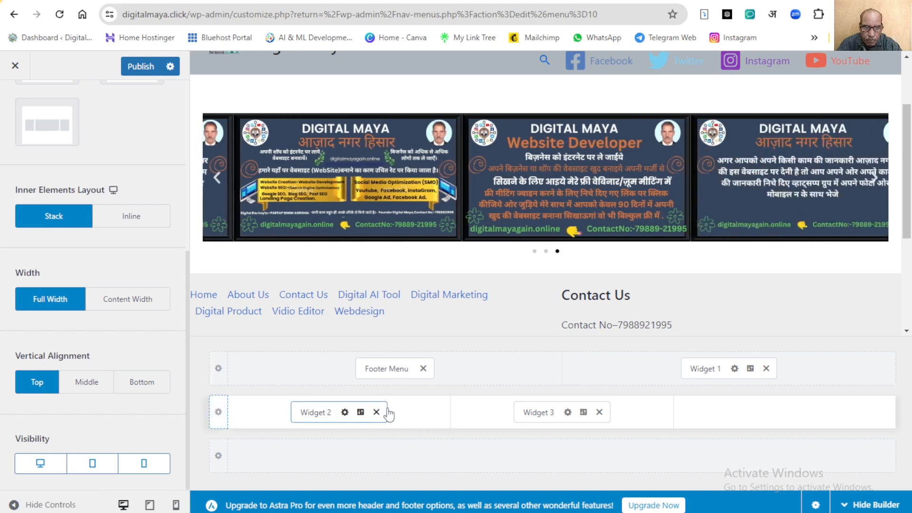
left_click(536, 412)
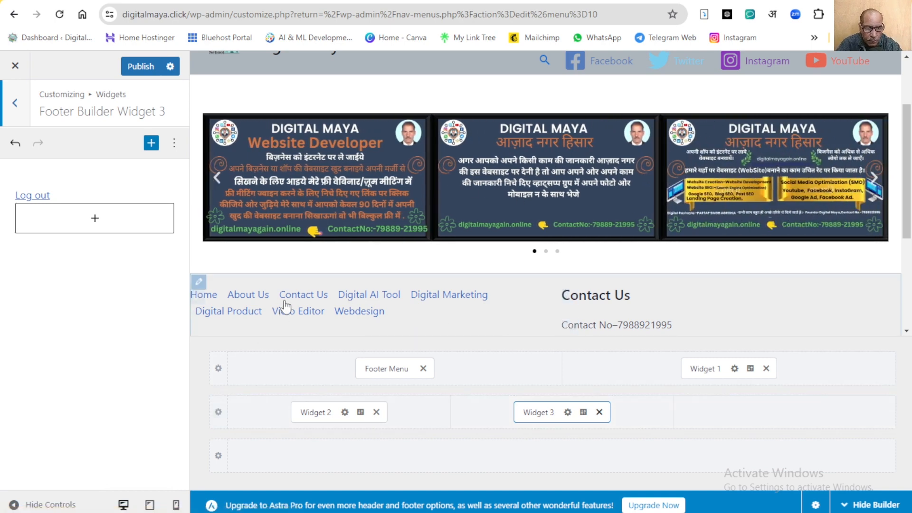
Try to publish the footer changes and check the footer's login link on the reloaded live home page
left_click(141, 67)
key("ctrl+Tab")
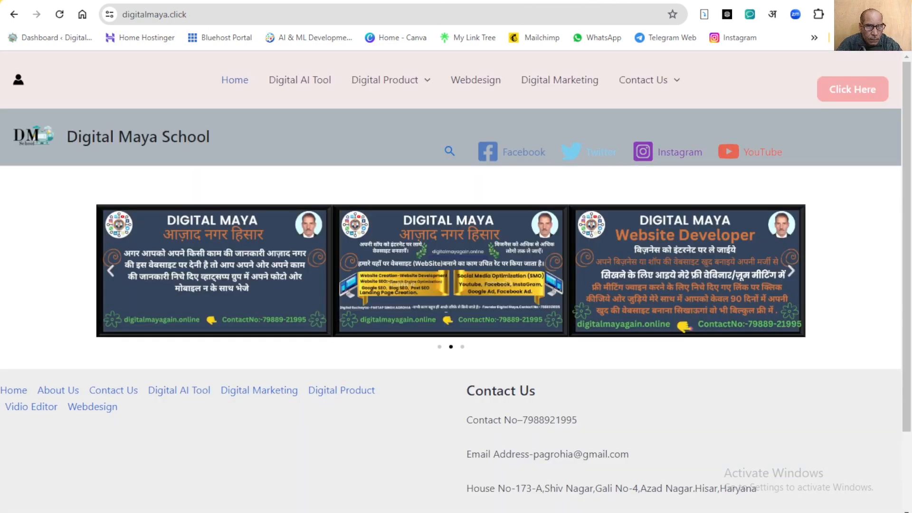
left_click(59, 14)
scroll(629, 442, "down", 2)
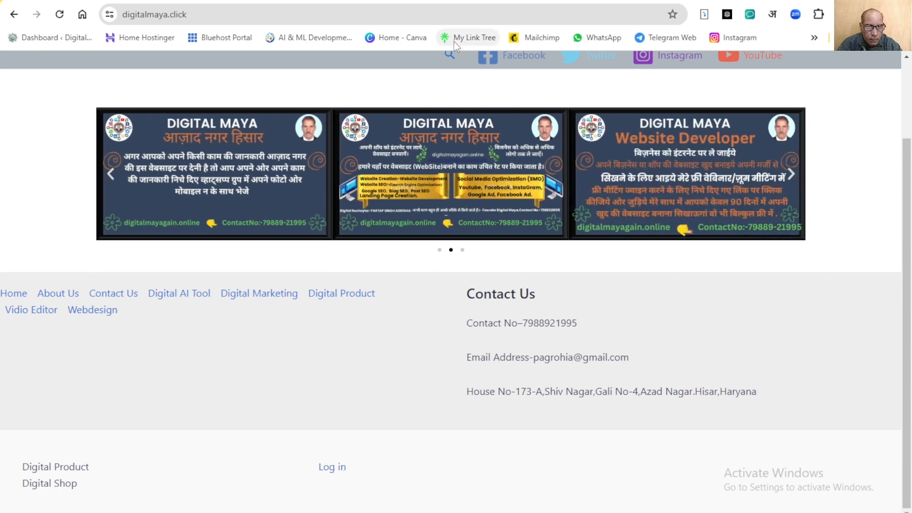
Switch back to the Customizer and leave it for the previous page
key("ctrl+Tab")
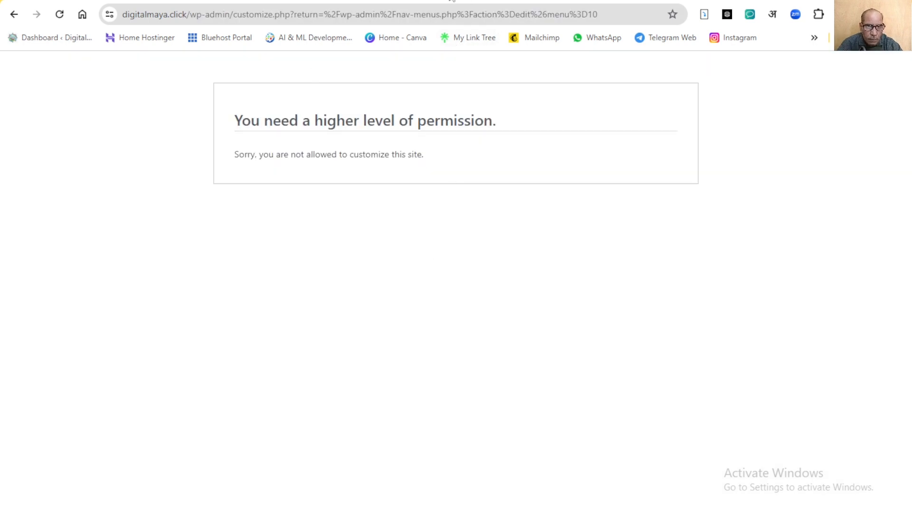
left_click(14, 15)
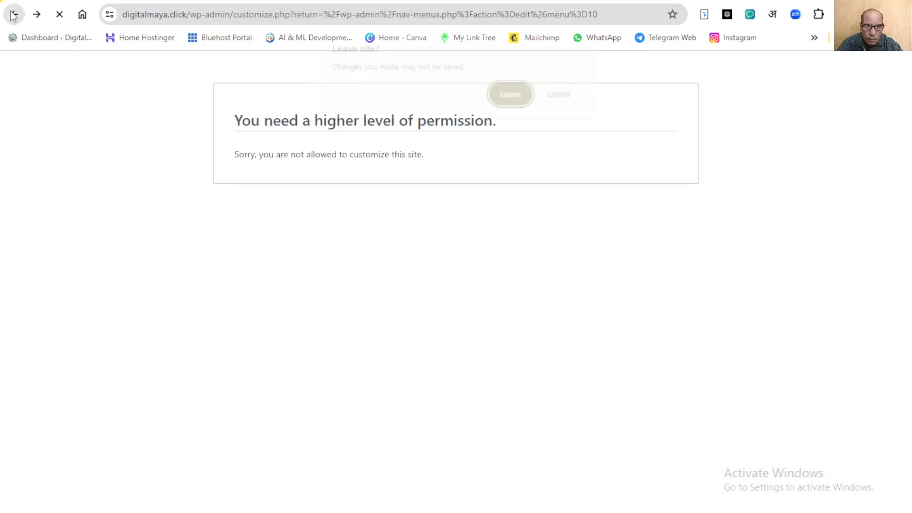